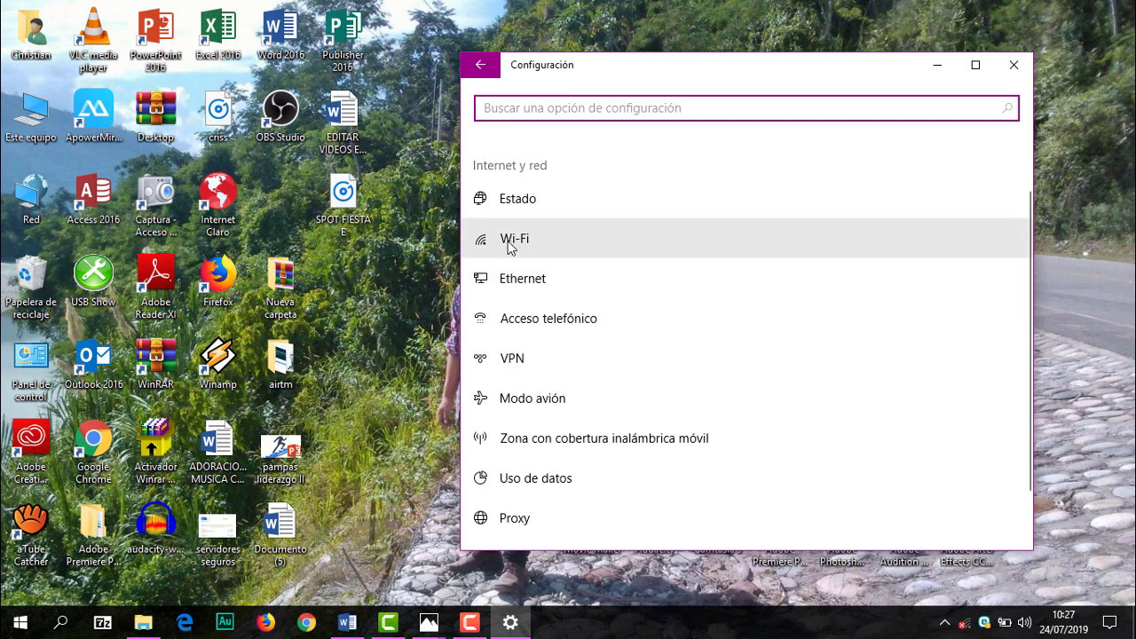
Step: Turn on Wi-Fi in the Internet y red settings
left_click(510, 241)
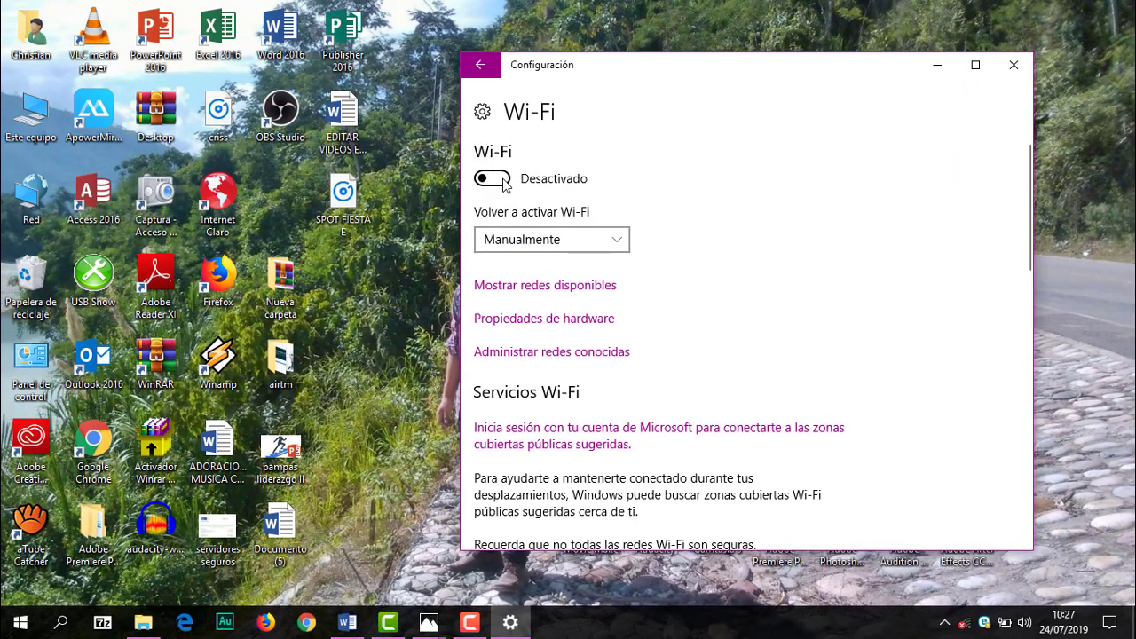
left_click(492, 179)
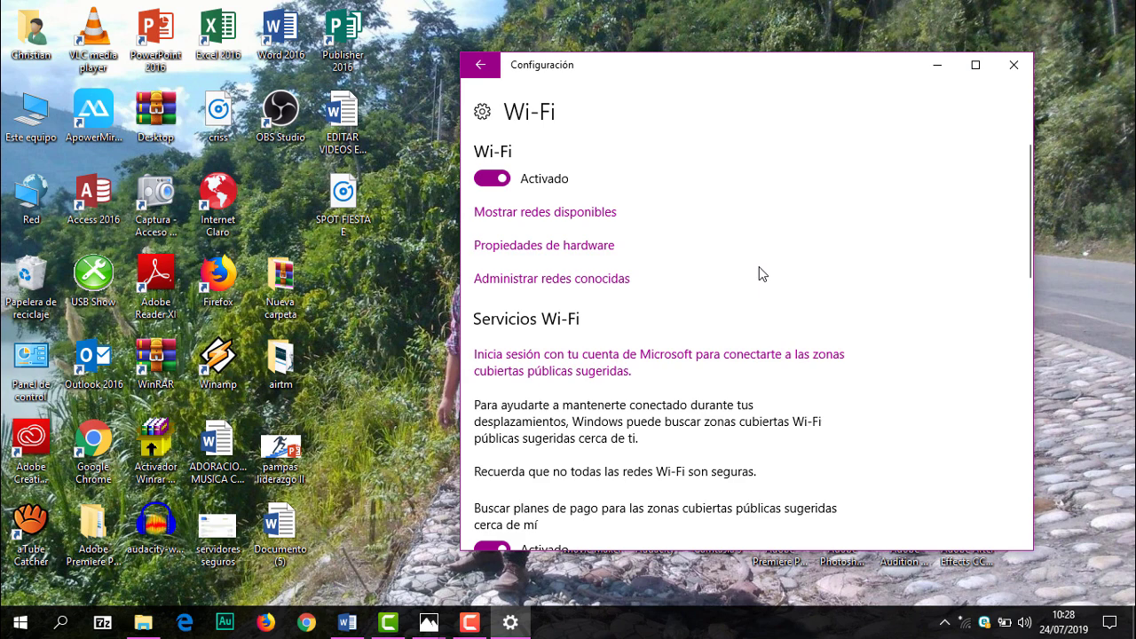
Step: Check the Modo avión settings, including the Wi-Fi and Bluetooth states, and close Configuración
left_click(474, 67)
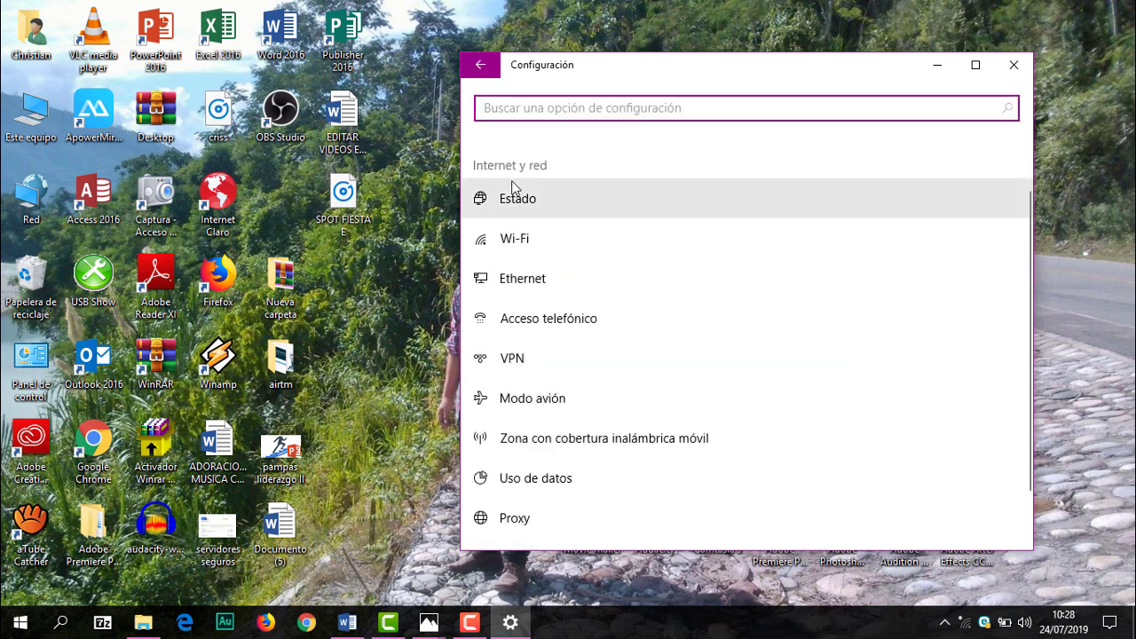
left_click(525, 401)
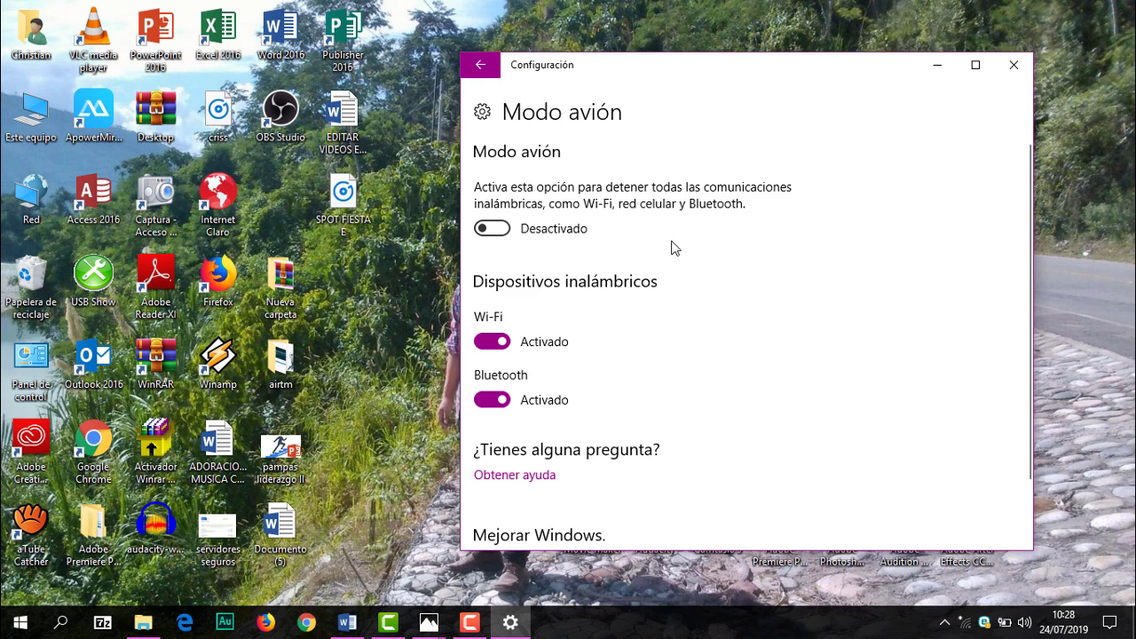
left_click(1015, 66)
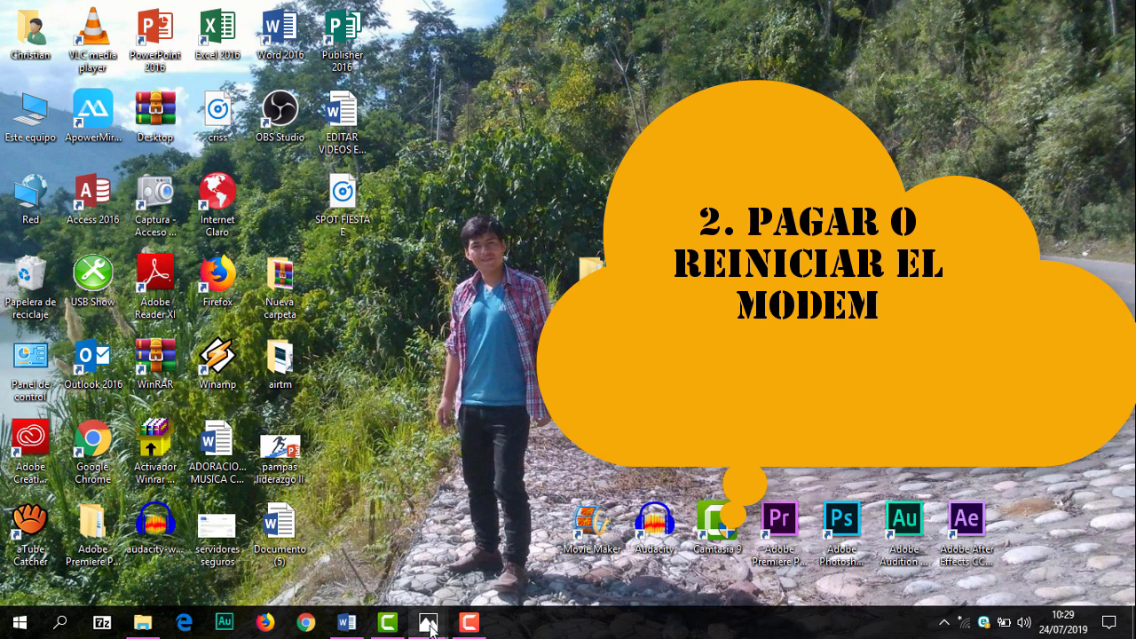
mouse_move(428, 623)
left_click(358, 573)
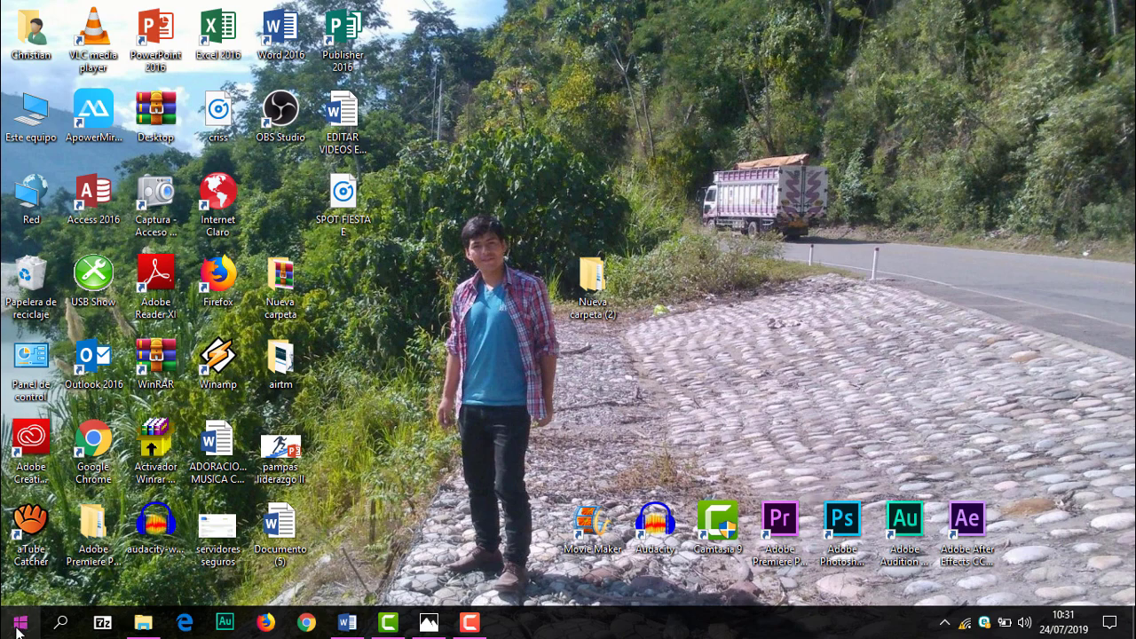
Step: Open the network Estado page under Internet y red in Windows Configuración
left_click(19, 627)
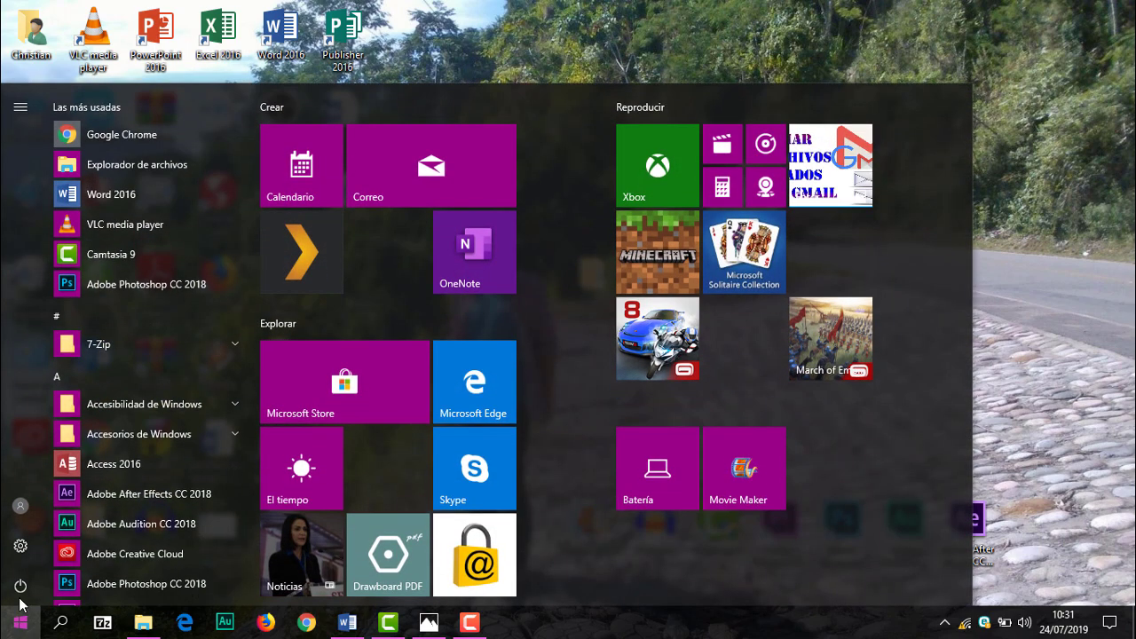
left_click(19, 546)
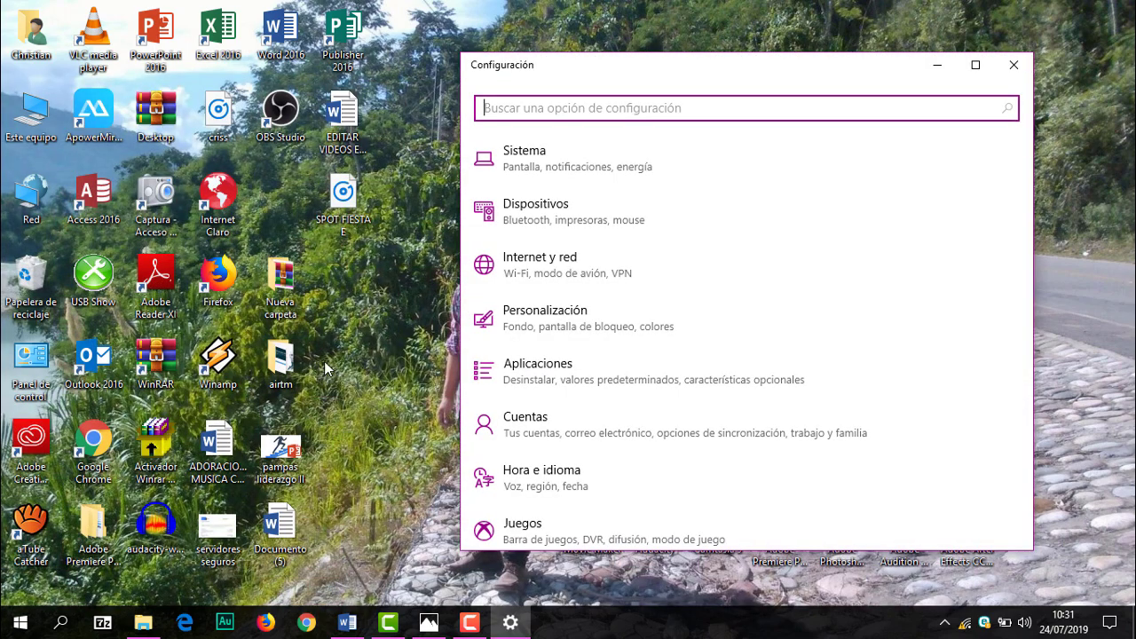
left_click(515, 271)
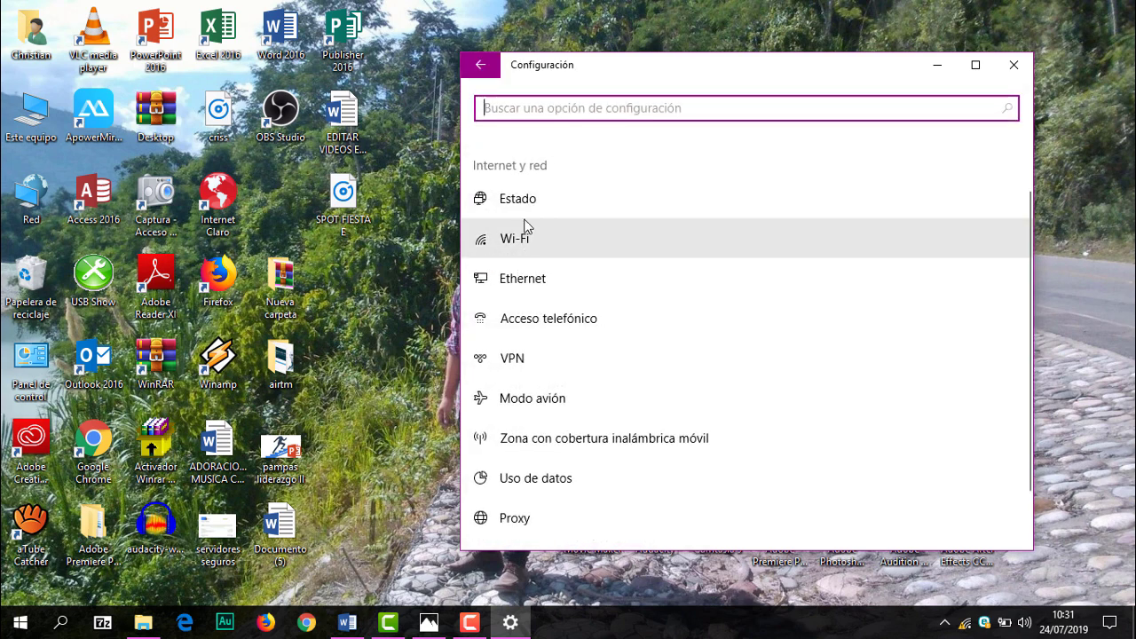
left_click(527, 212)
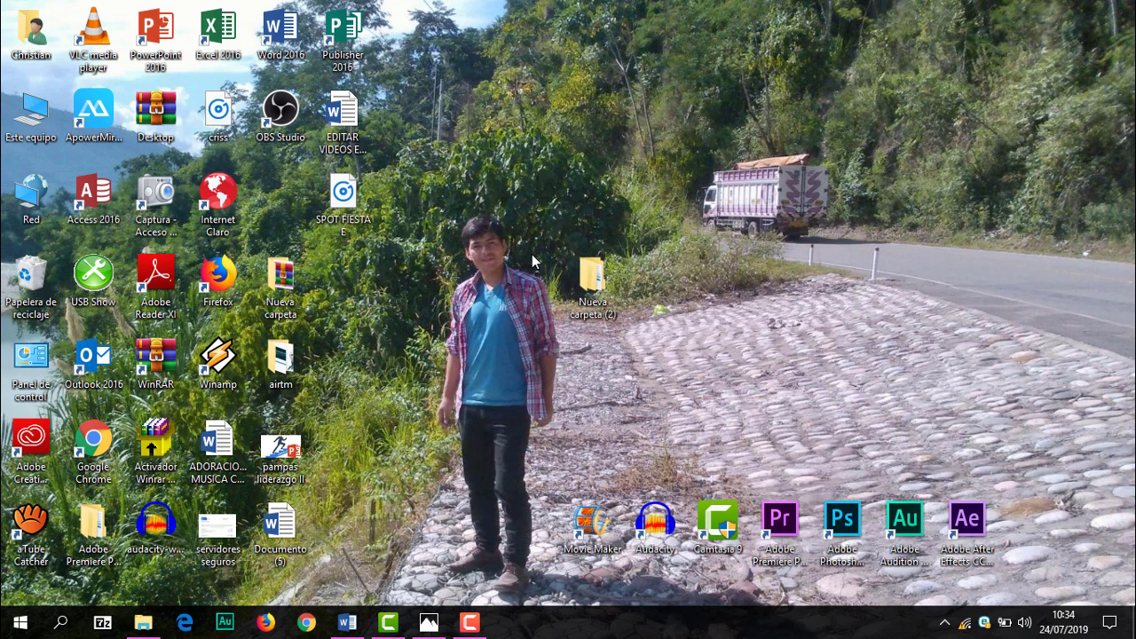
Step: Search Windows for "simb" and open Símbolo del sistema as administrator
left_click(61, 626)
type("simb")
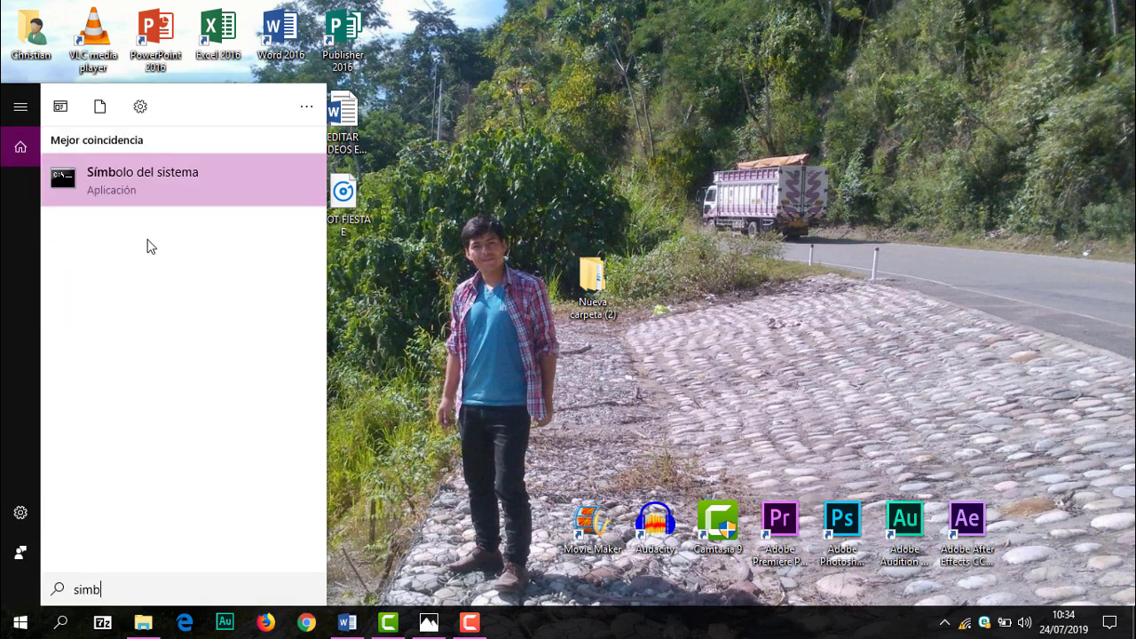
right_click(144, 190)
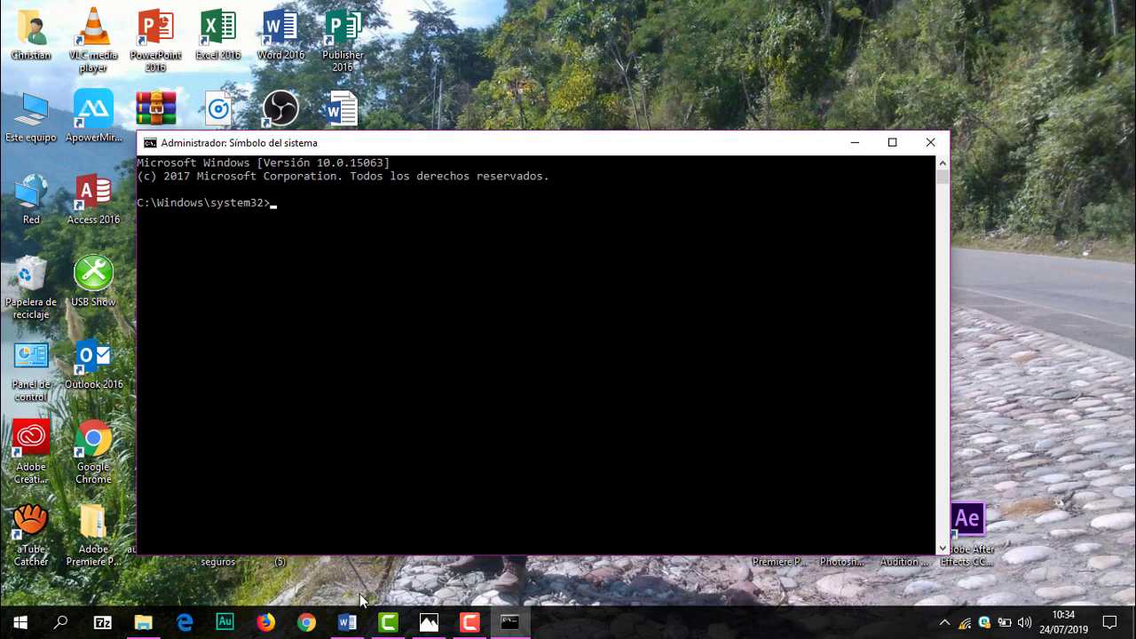
Step: Copy the command "netsh winsock reset" from the open Word document and paste it into the administrator command prompt
left_click(347, 623)
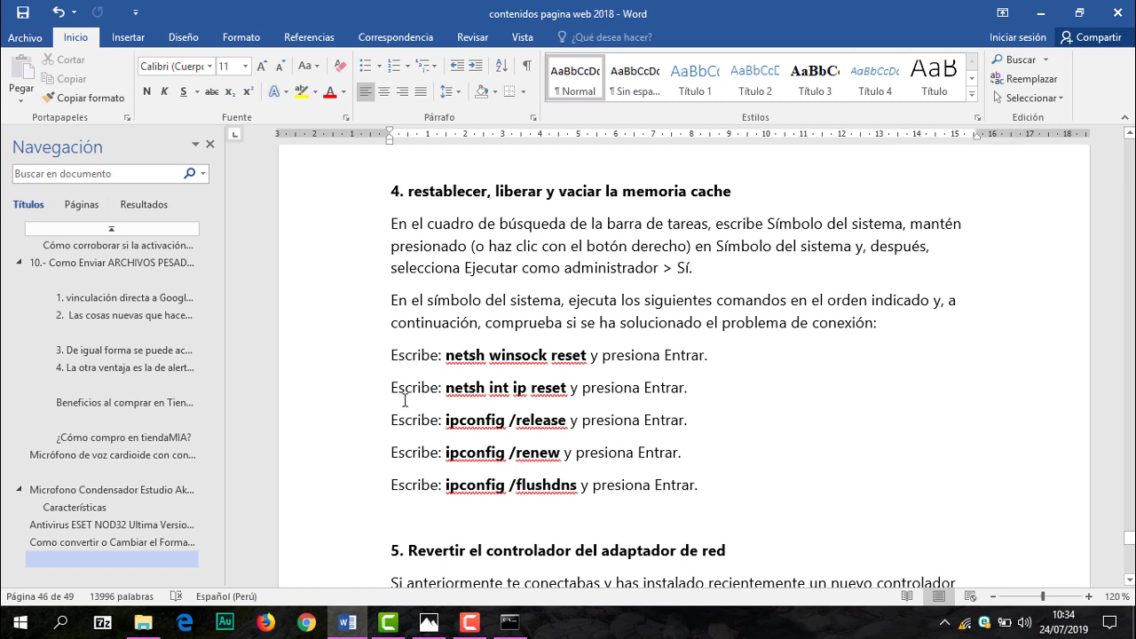
left_click(447, 356)
left_click_drag(487, 363, 462, 360)
key("ctrl+c")
left_click(559, 366)
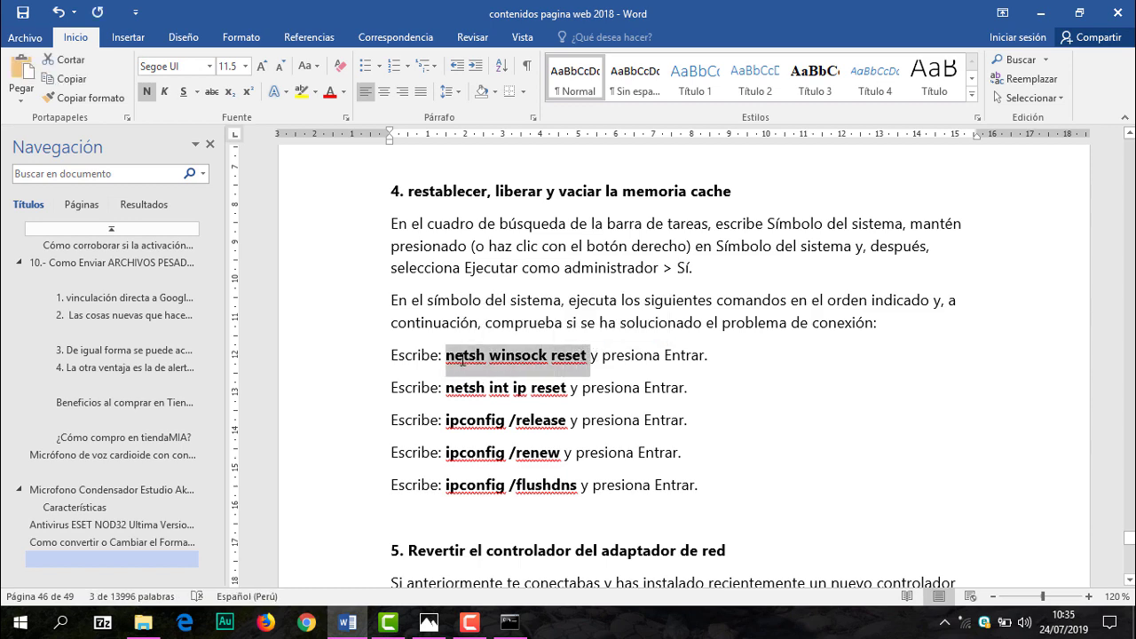
key("alt+Tab")
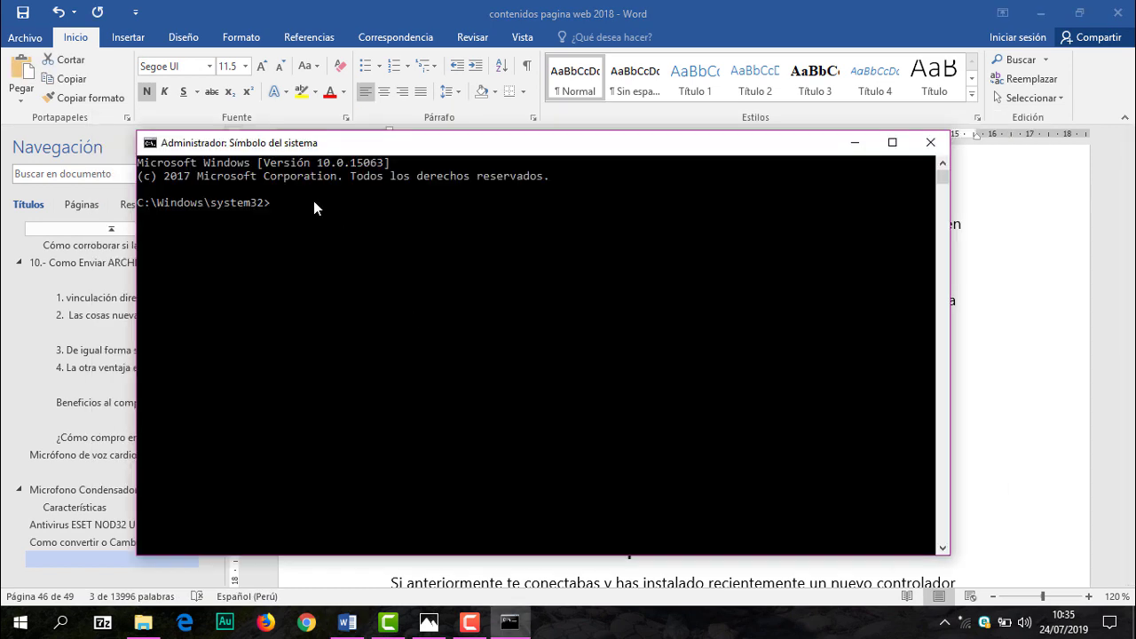
key("ctrl+v")
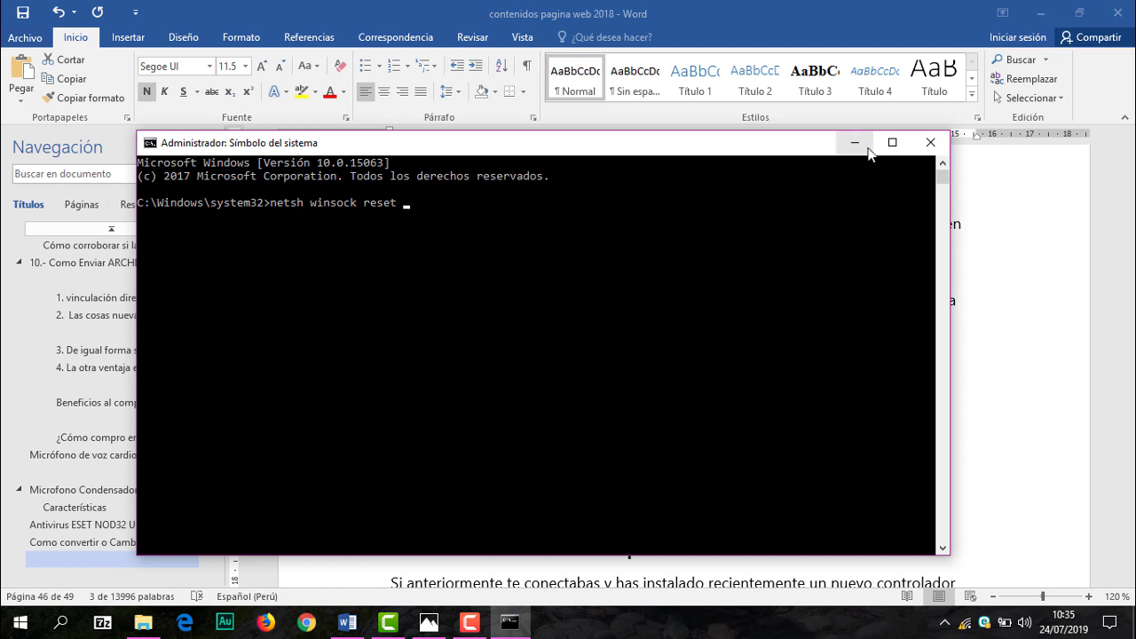
Step: Minimise the Word document and close the command prompt without running the pasted command
left_click(1040, 14)
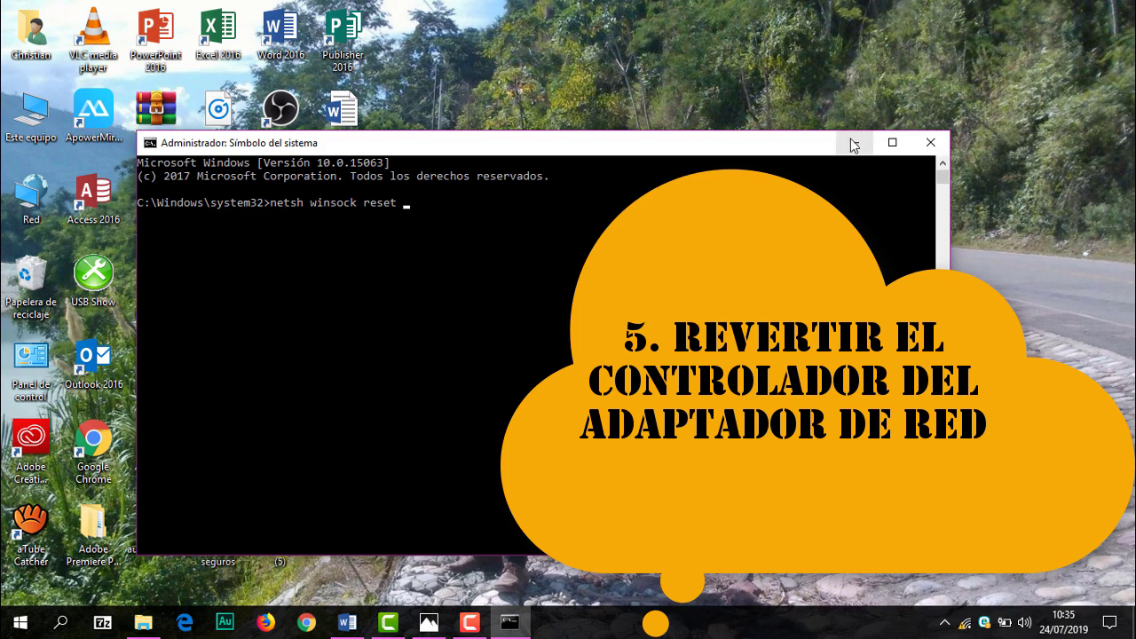
left_click(930, 144)
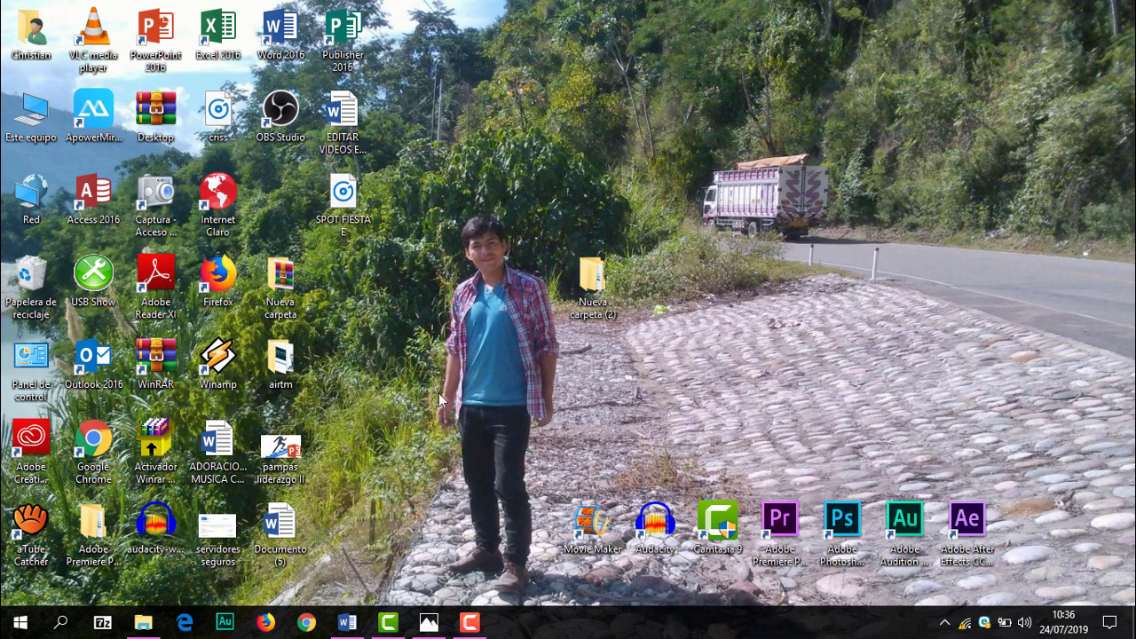
Step: Open Administrador de dispositivos through a Windows search for "adm" and expand only the Adaptadores de red category
left_click(61, 624)
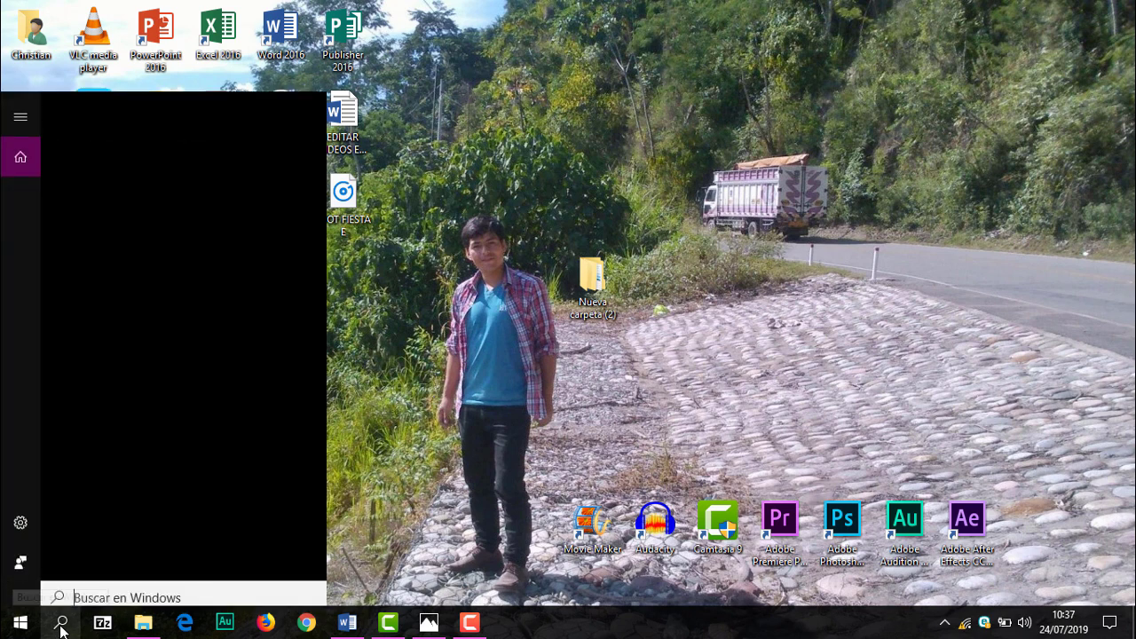
type("admo")
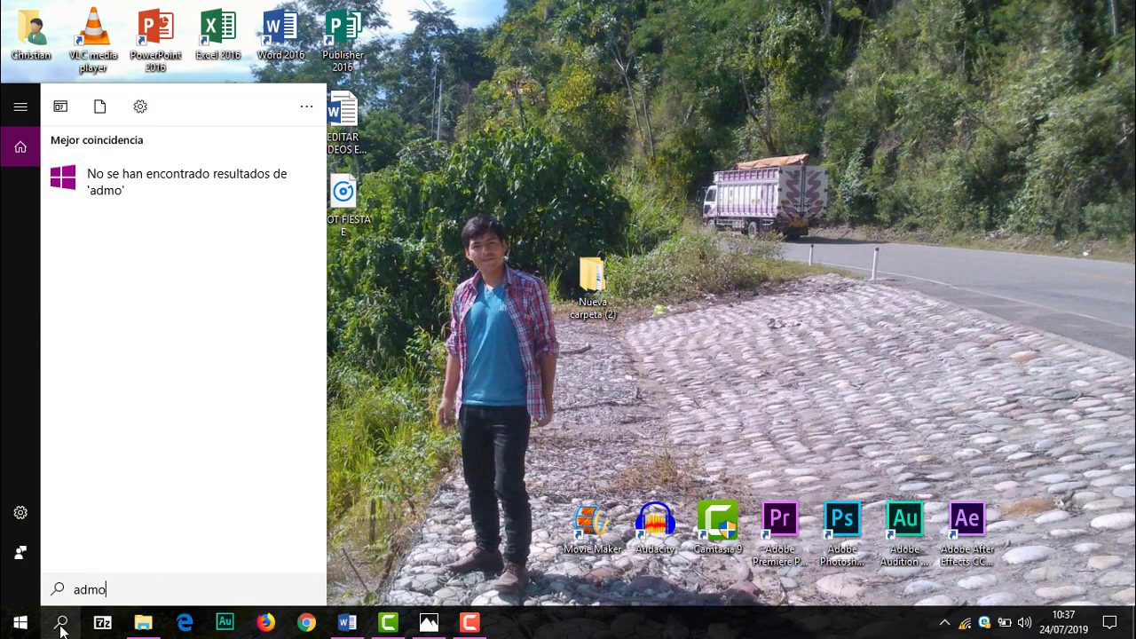
key("BackSpace")
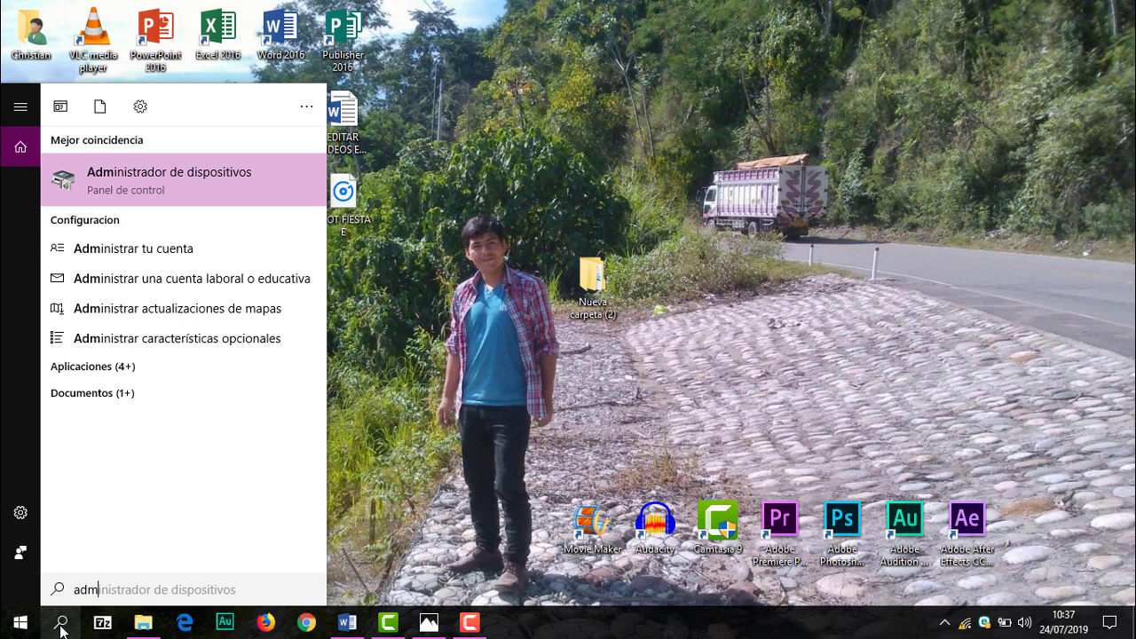
left_click(178, 180)
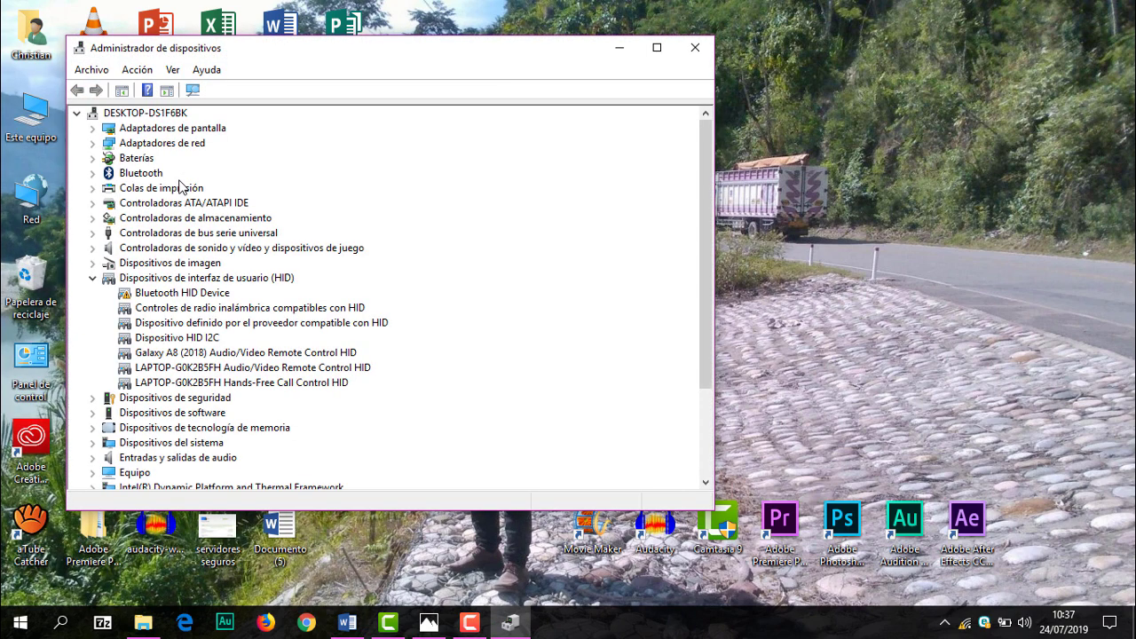
left_click(93, 279)
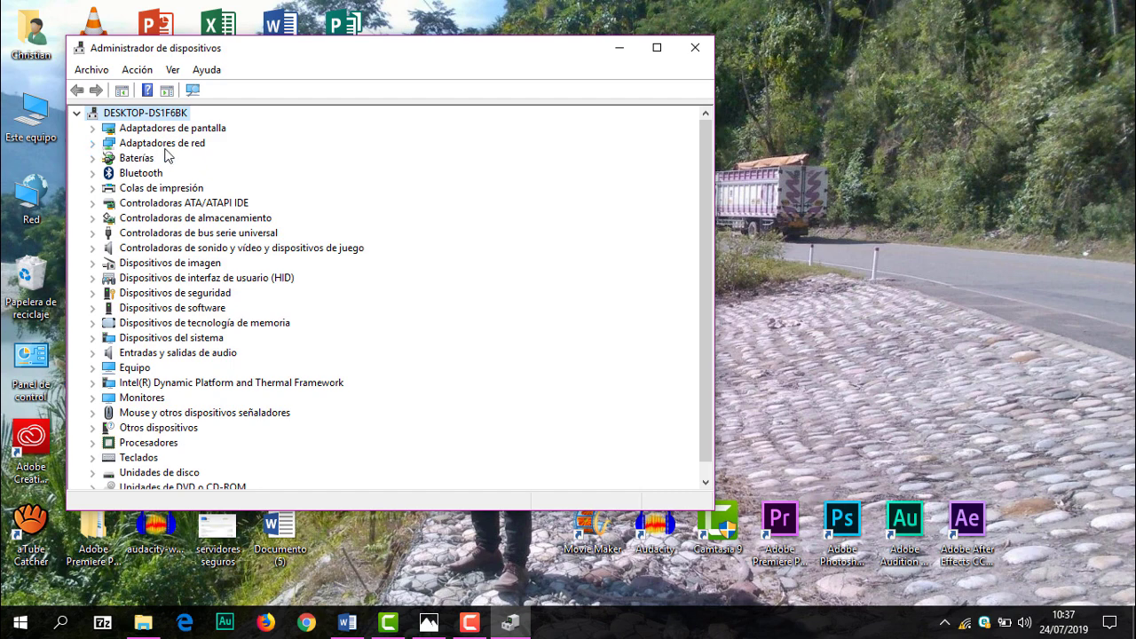
left_click(91, 144)
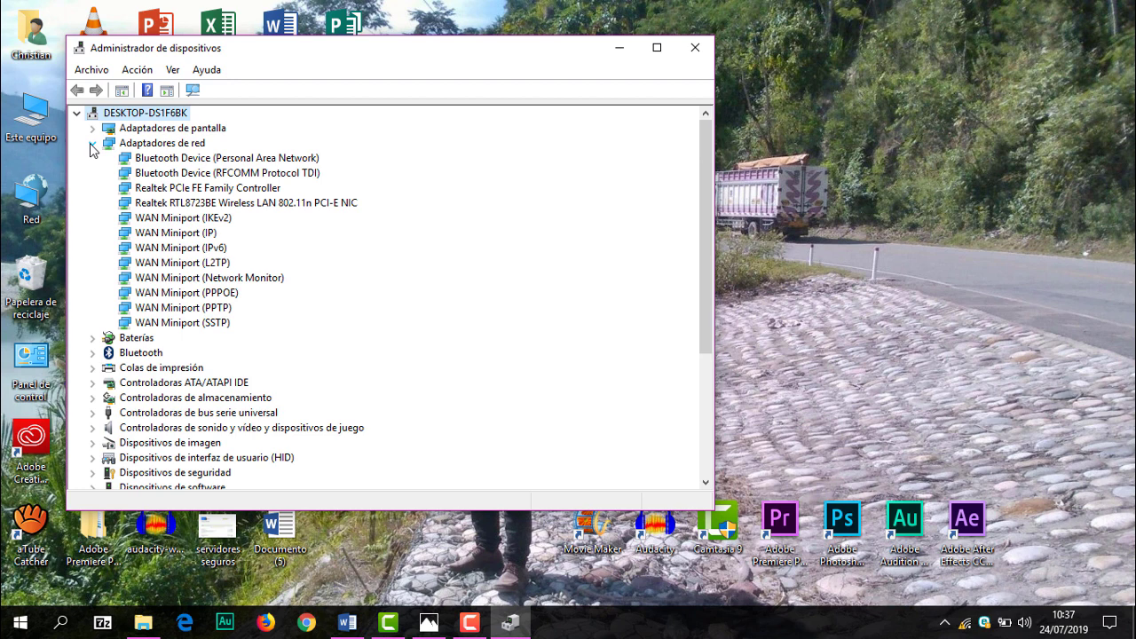
Step: Examine the Controlador properties of the Realtek RTL8723BE Wireless LAN adapter, then cancel them and close Administrador de dispositivos
left_click(192, 204)
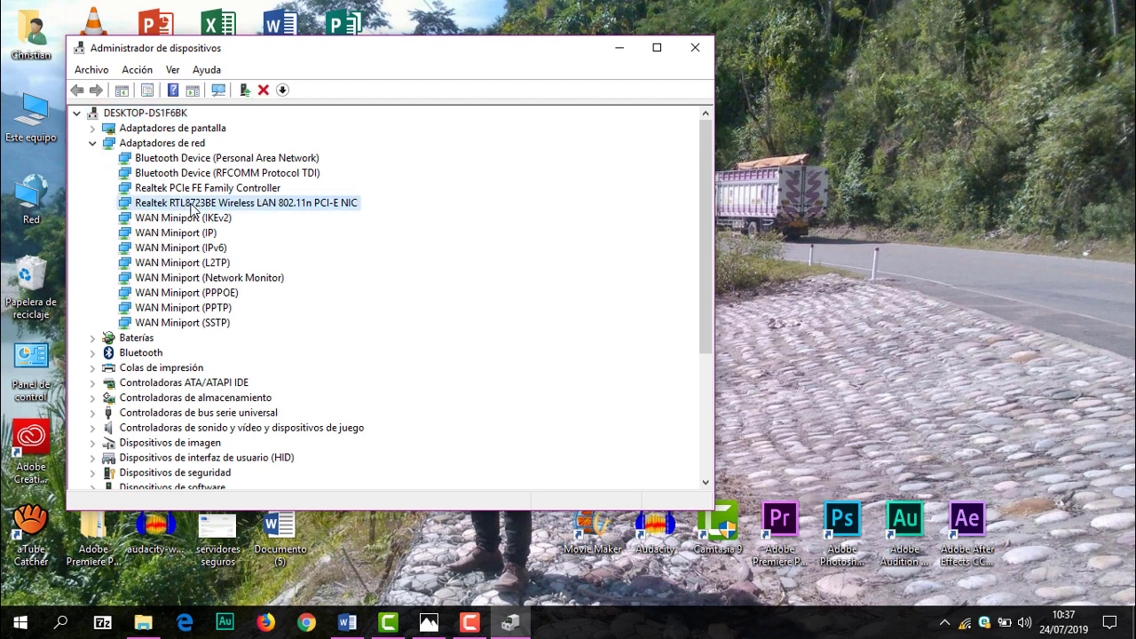
right_click(192, 206)
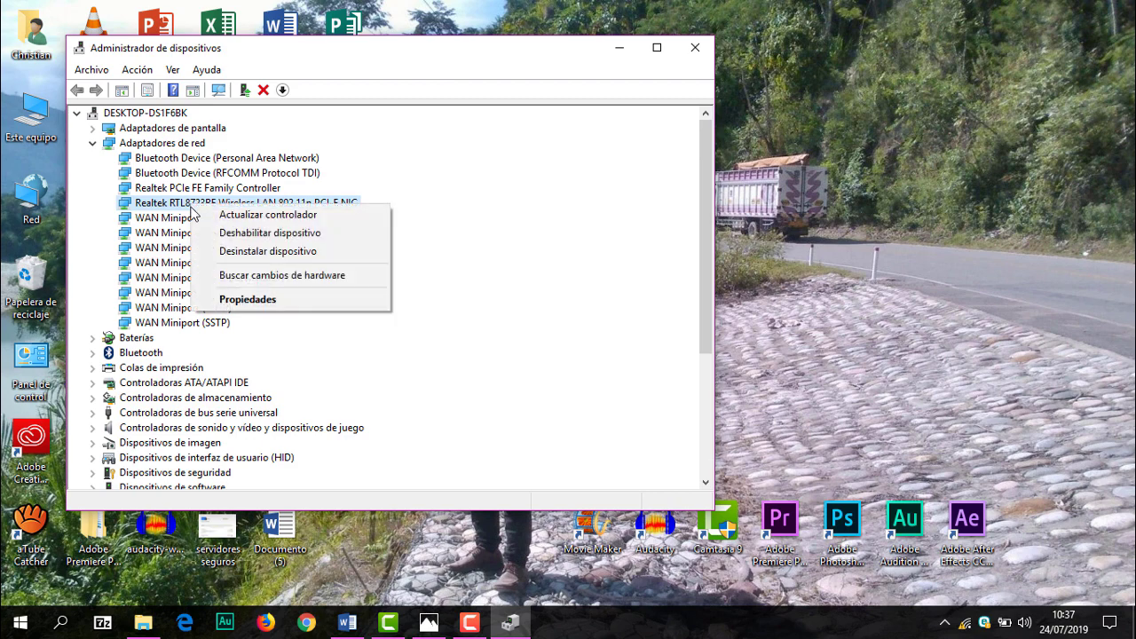
left_click(232, 299)
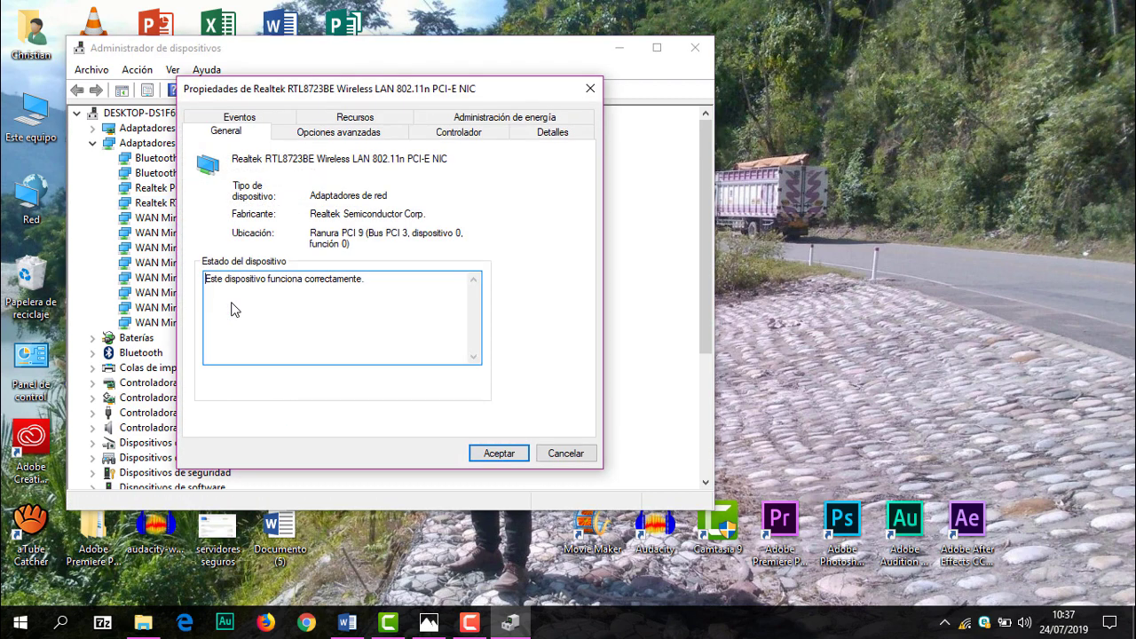
left_click(460, 133)
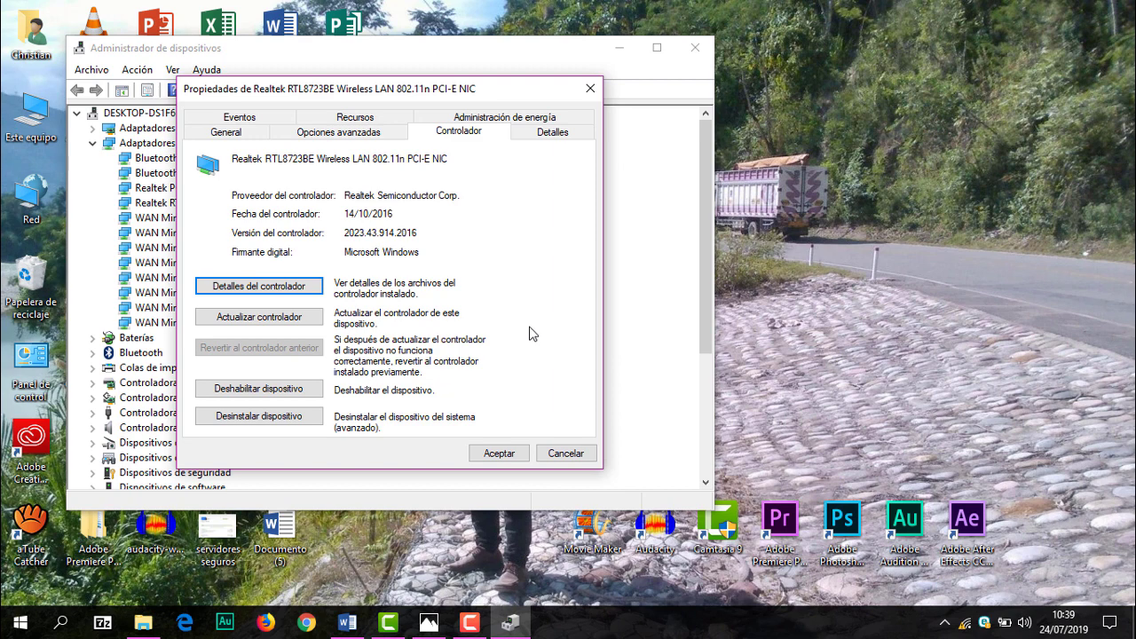
left_click(552, 454)
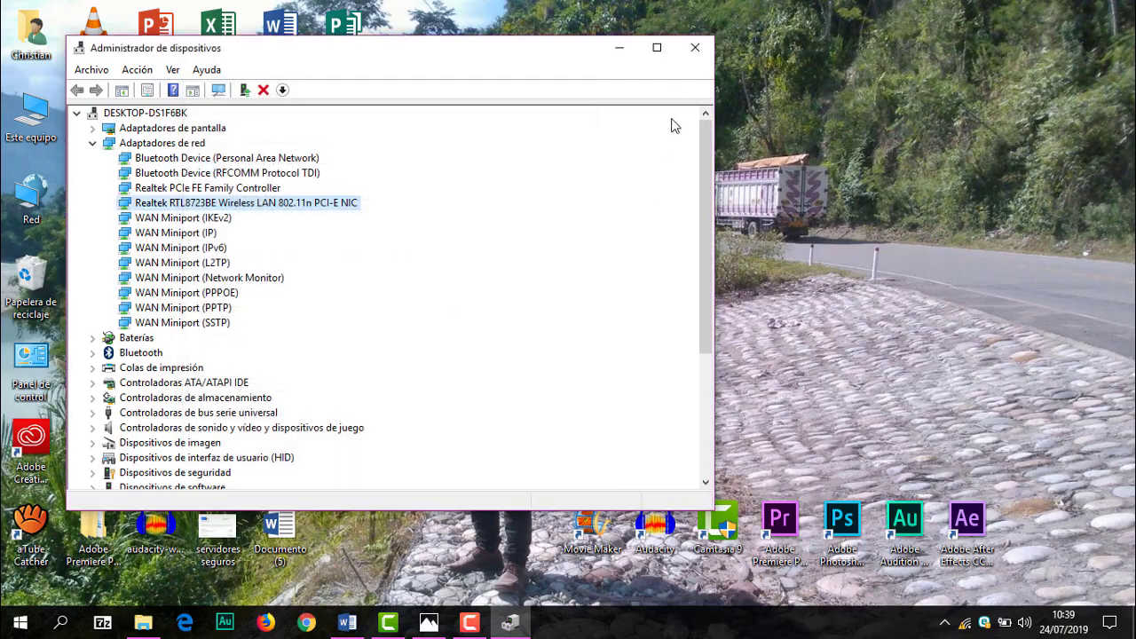
left_click(689, 50)
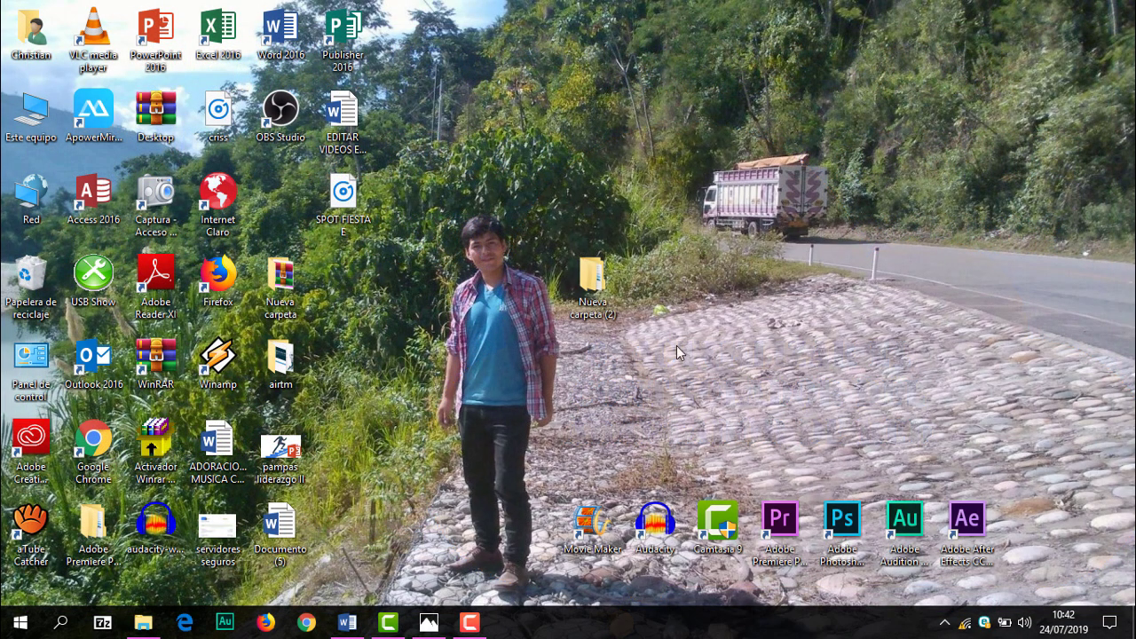
Step: Reopen Administrador de dispositivos by searching for "admin" and select the Realtek RTL8723BE Wireless LAN adapter under Adaptadores de red
left_click(63, 624)
type("ad")
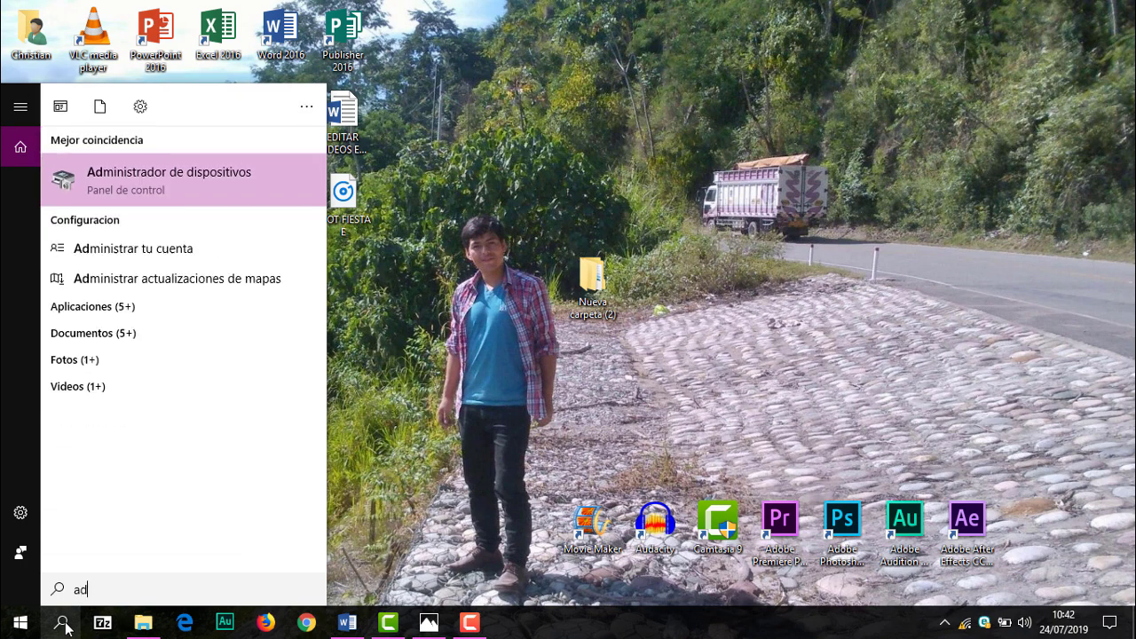
type("min")
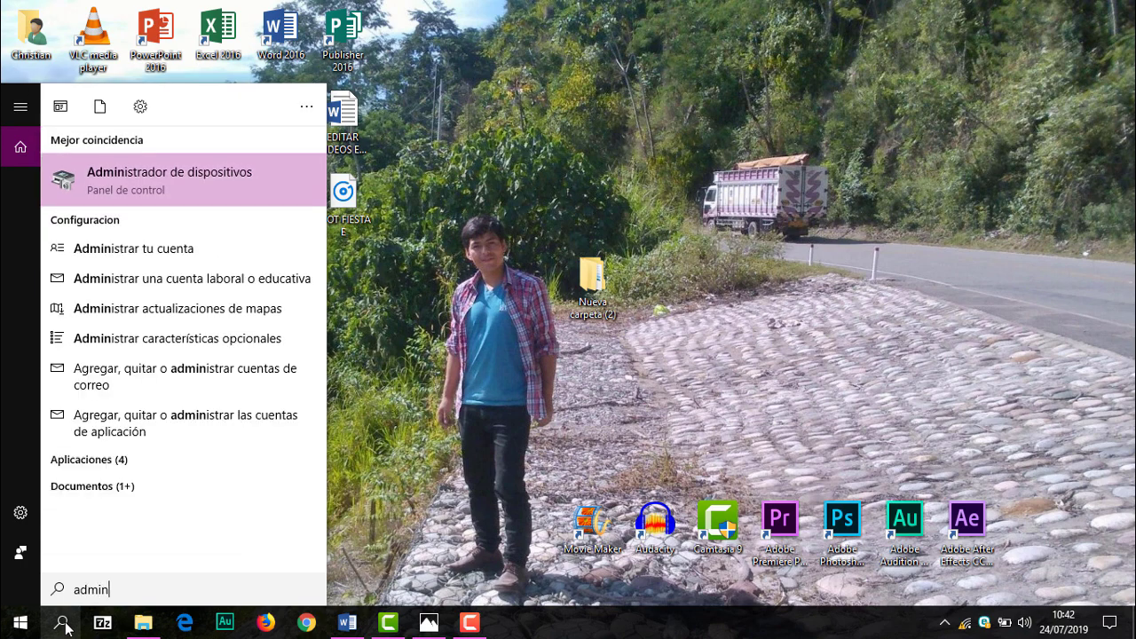
left_click(177, 179)
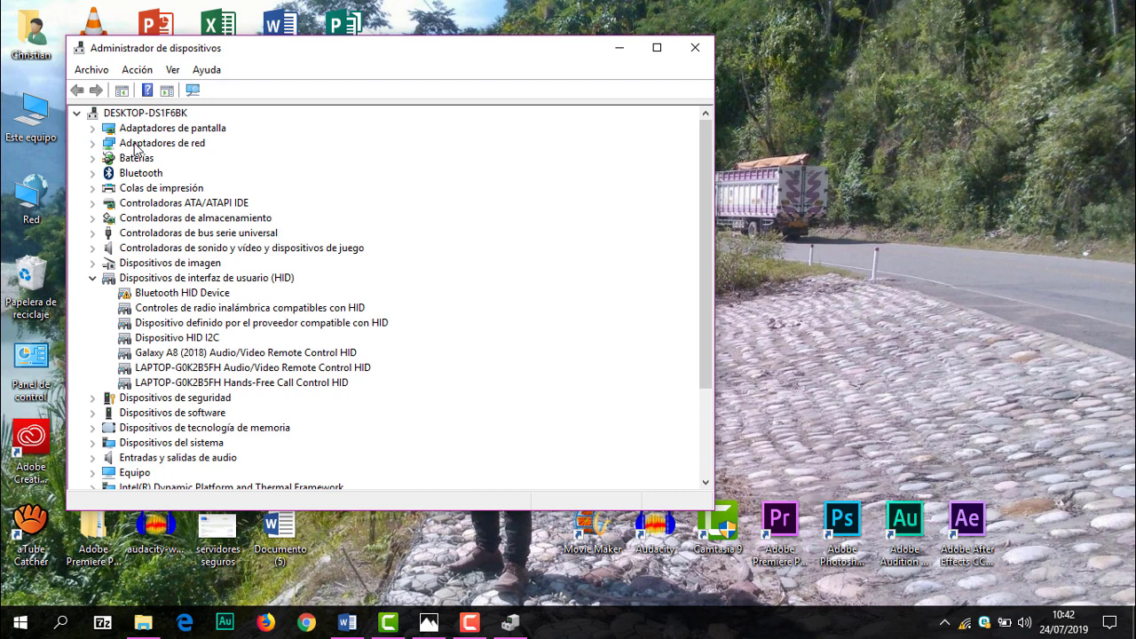
left_click(94, 145)
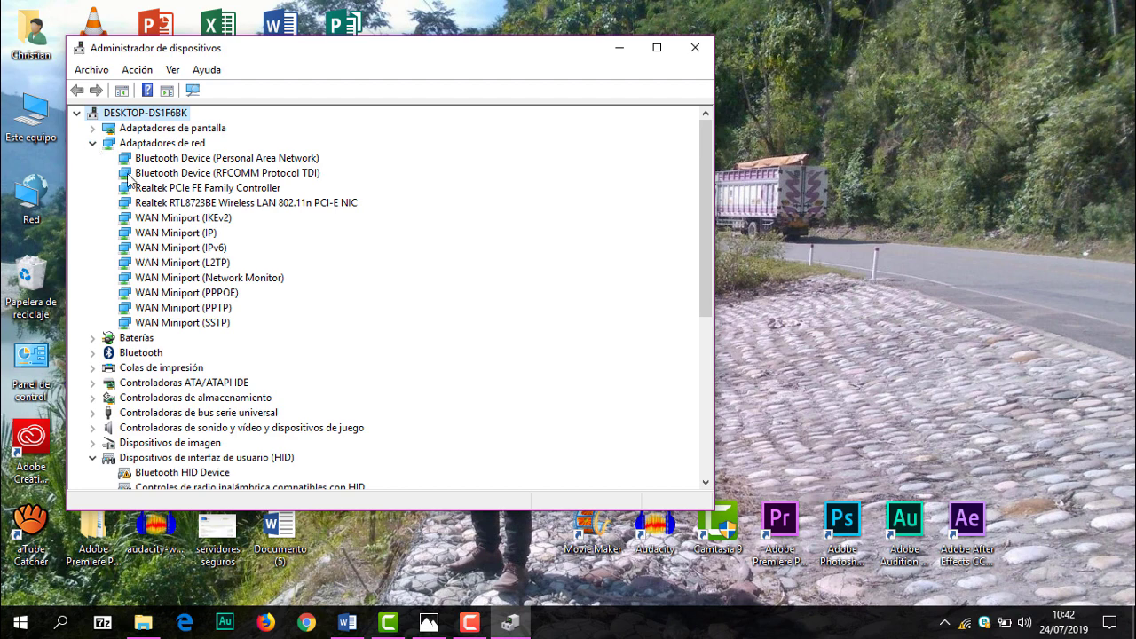
left_click(202, 206)
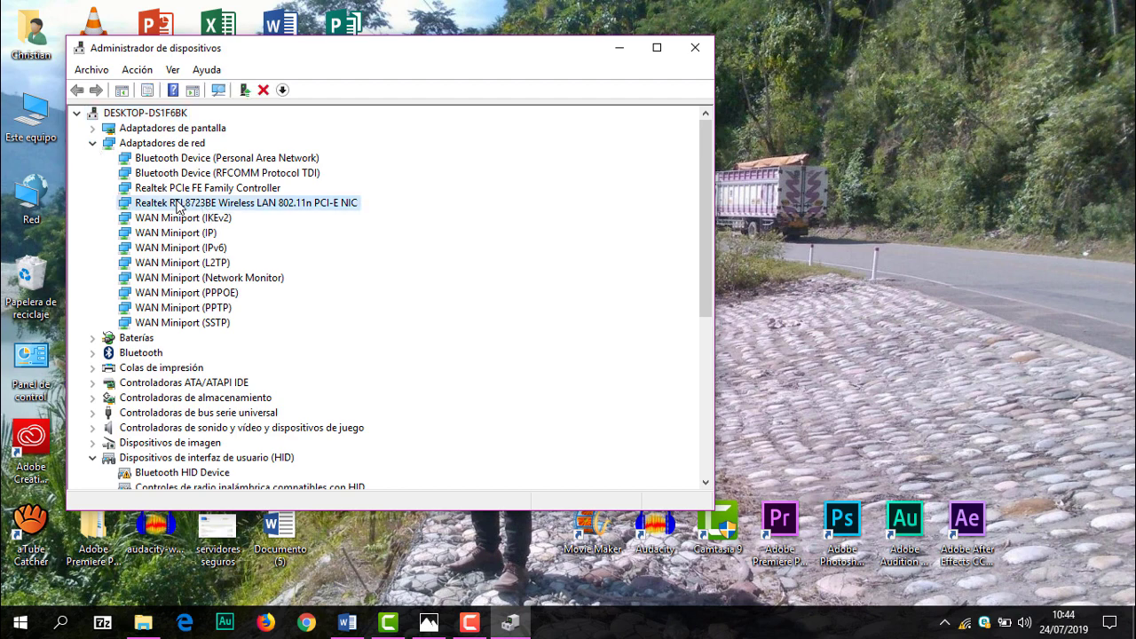
Step: Examine the driver search options for updating the Realtek RTL8723BE Wireless LAN adapter, then cancel the update and close Administrador de dispositivos
right_click(178, 205)
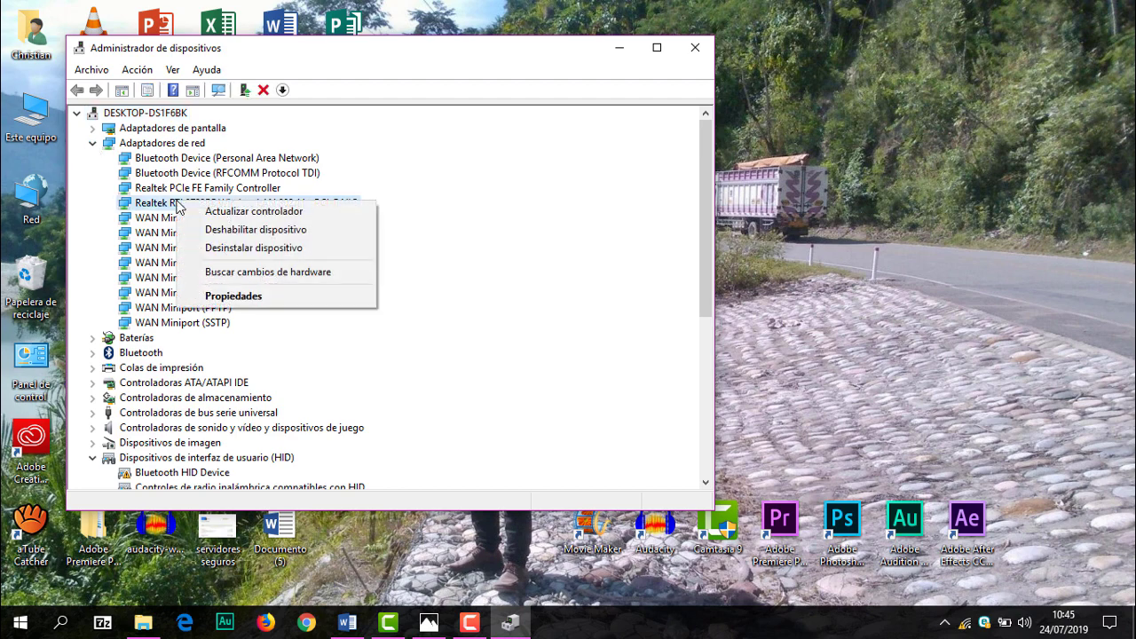
left_click(242, 219)
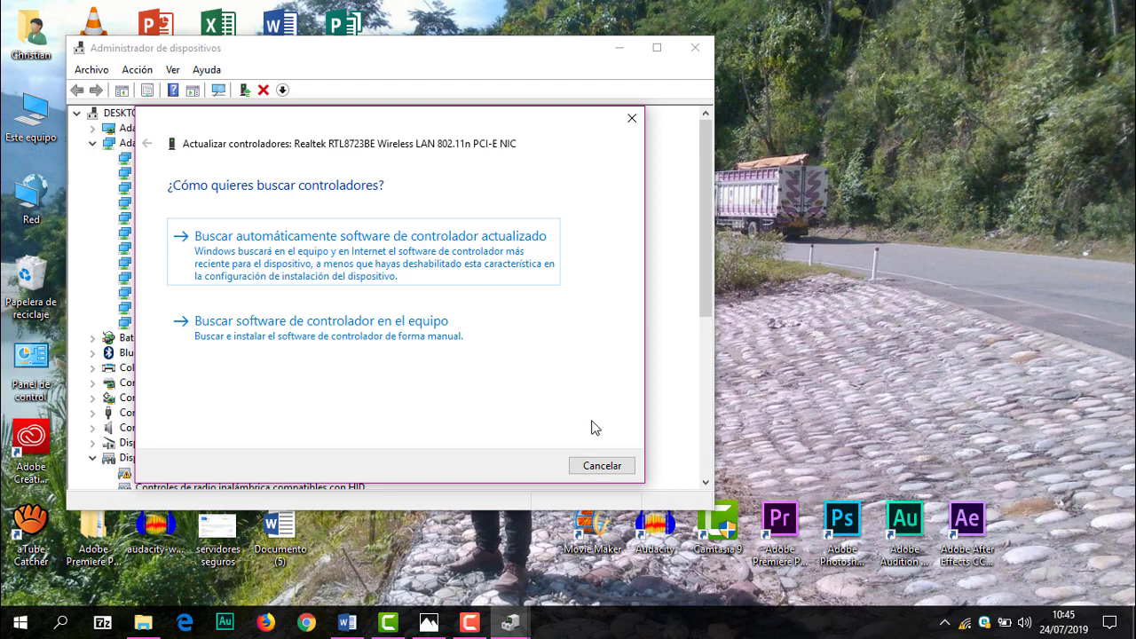
left_click(600, 466)
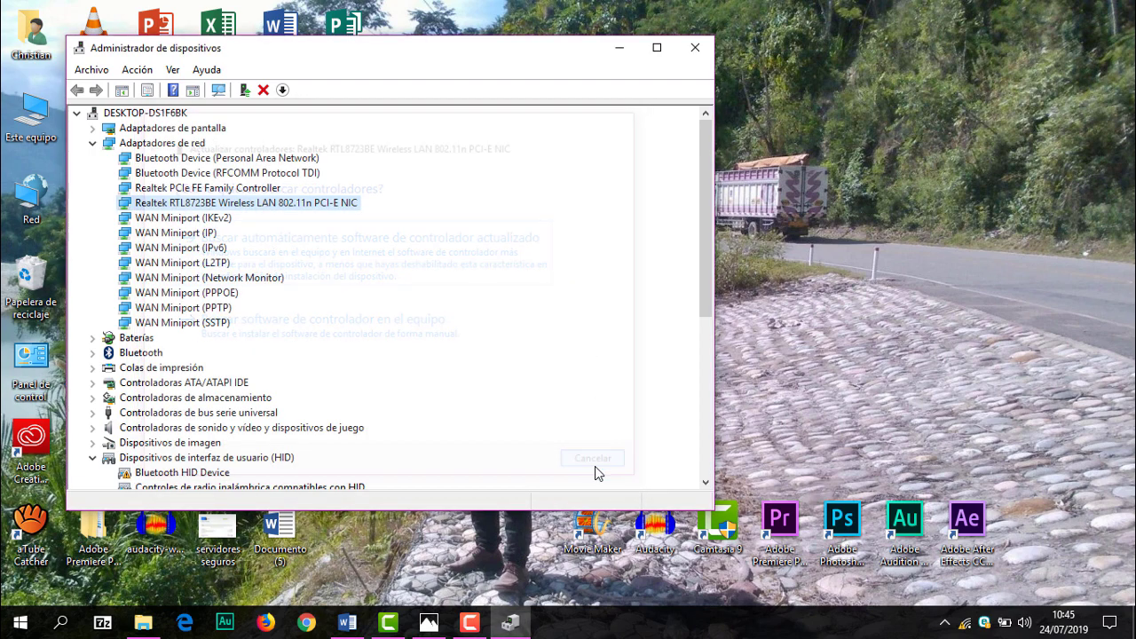
left_click(695, 48)
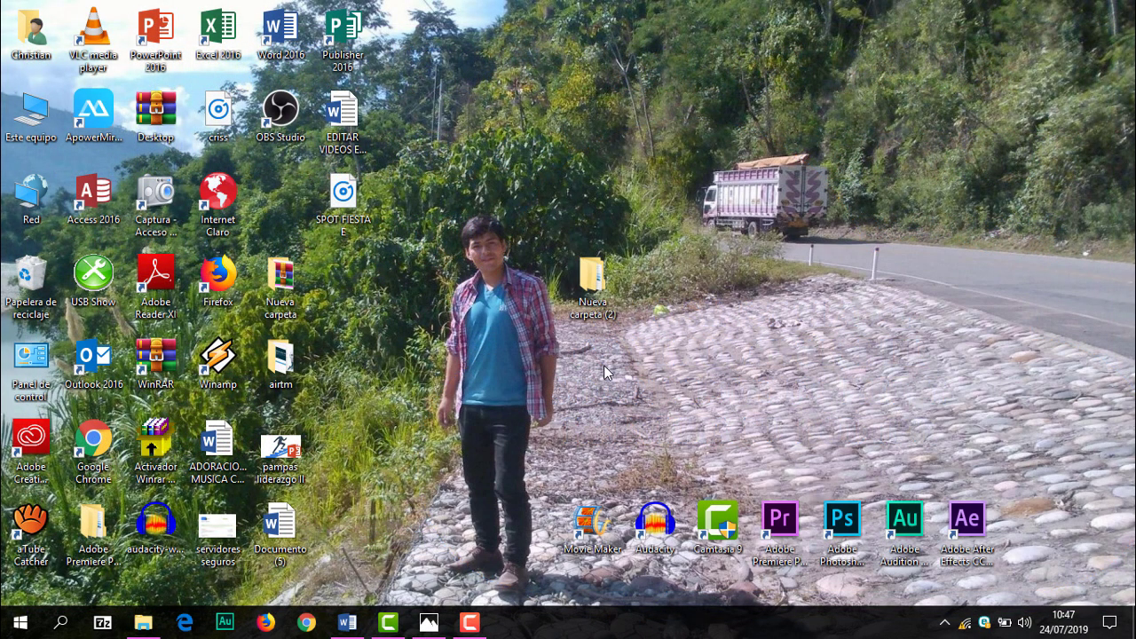
Step: Reopen Administrador de dispositivos by searching for "ad" and select the Realtek RTL8723BE Wireless LAN adapter under Adaptadores de red
left_click(60, 625)
type("ad")
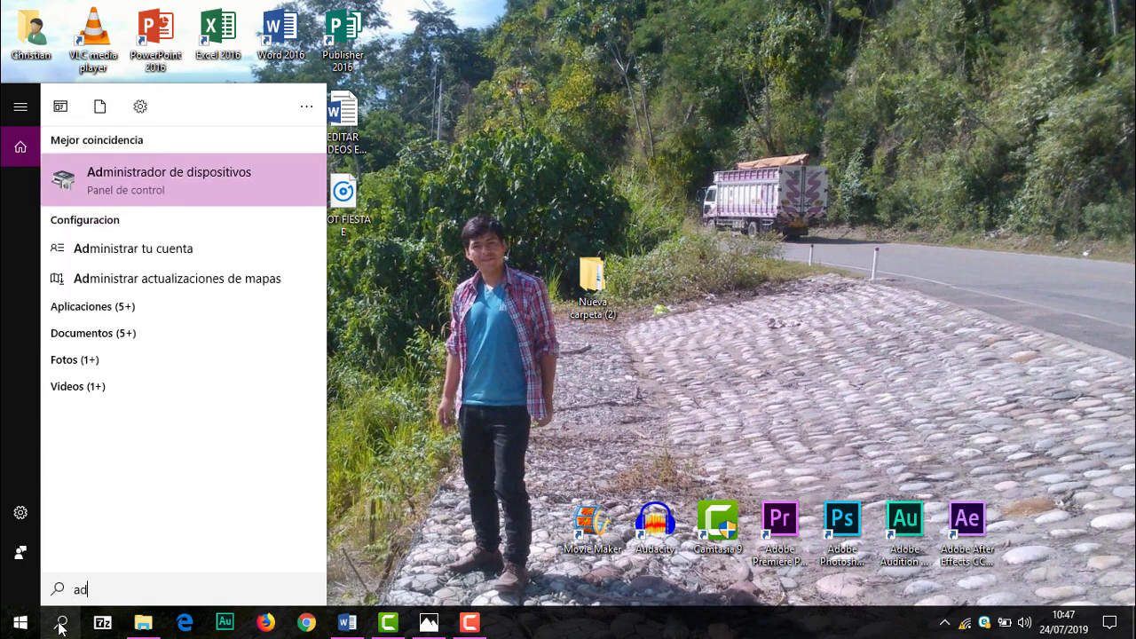
left_click(195, 198)
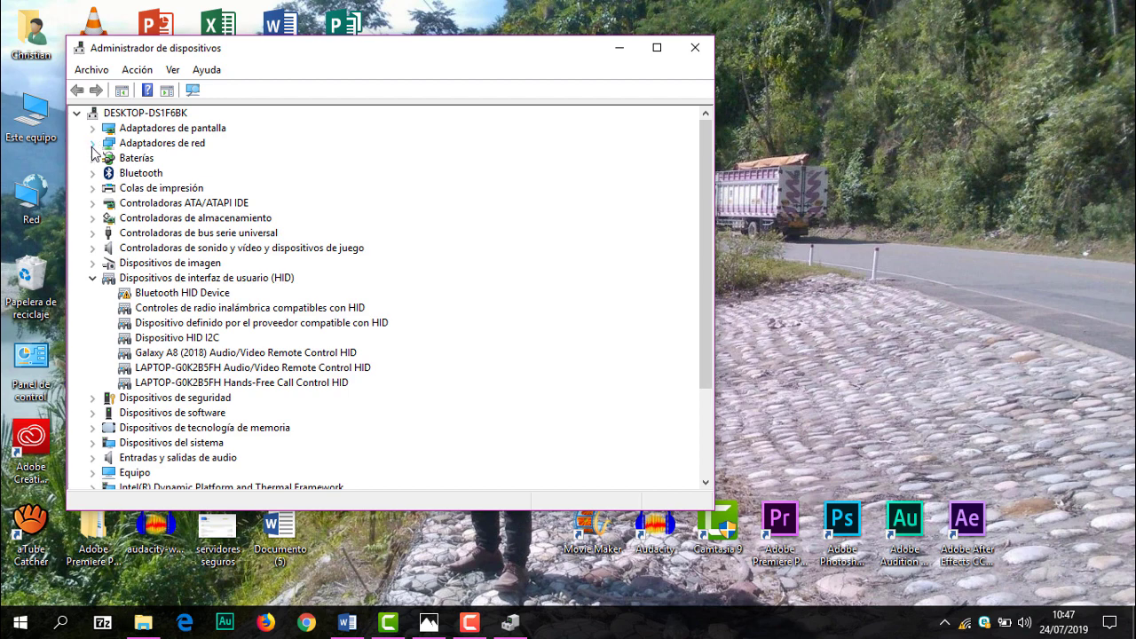
left_click(92, 145)
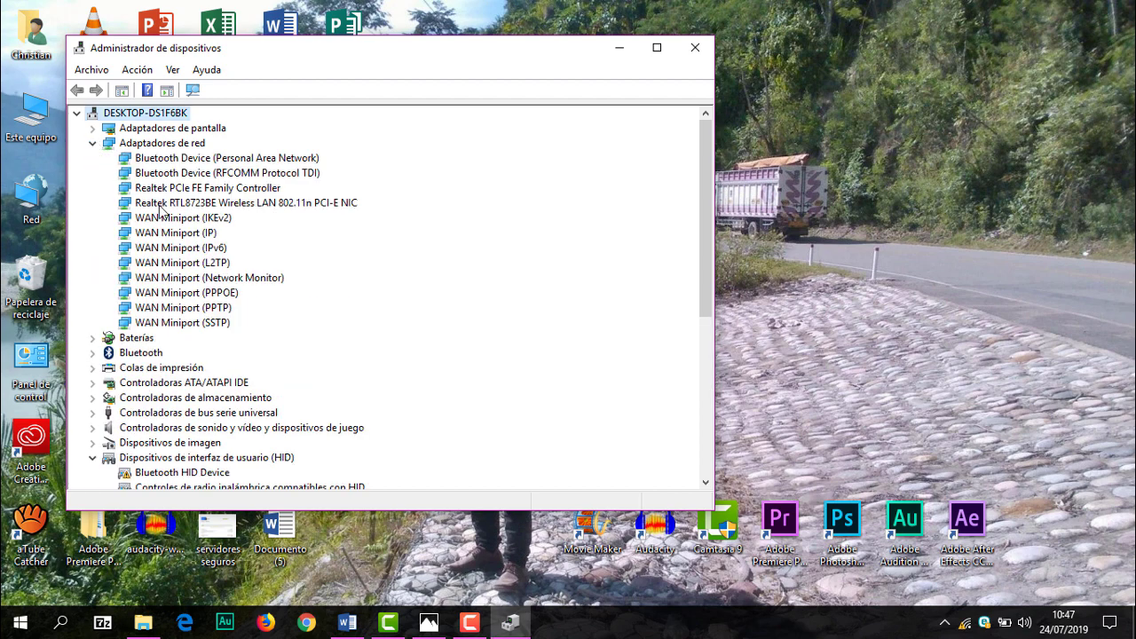
left_click(216, 209)
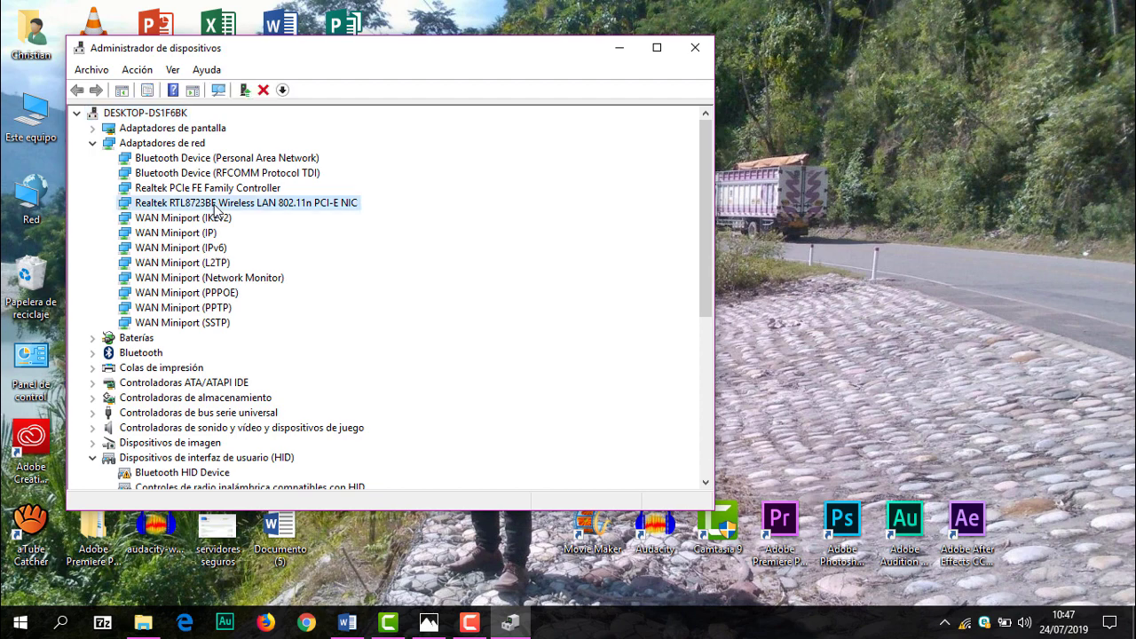
Step: Bring up the uninstall confirmation for the Realtek RTL8723BE Wireless LAN adapter, then cancel it and minimise Administrador de dispositivos
right_click(216, 210)
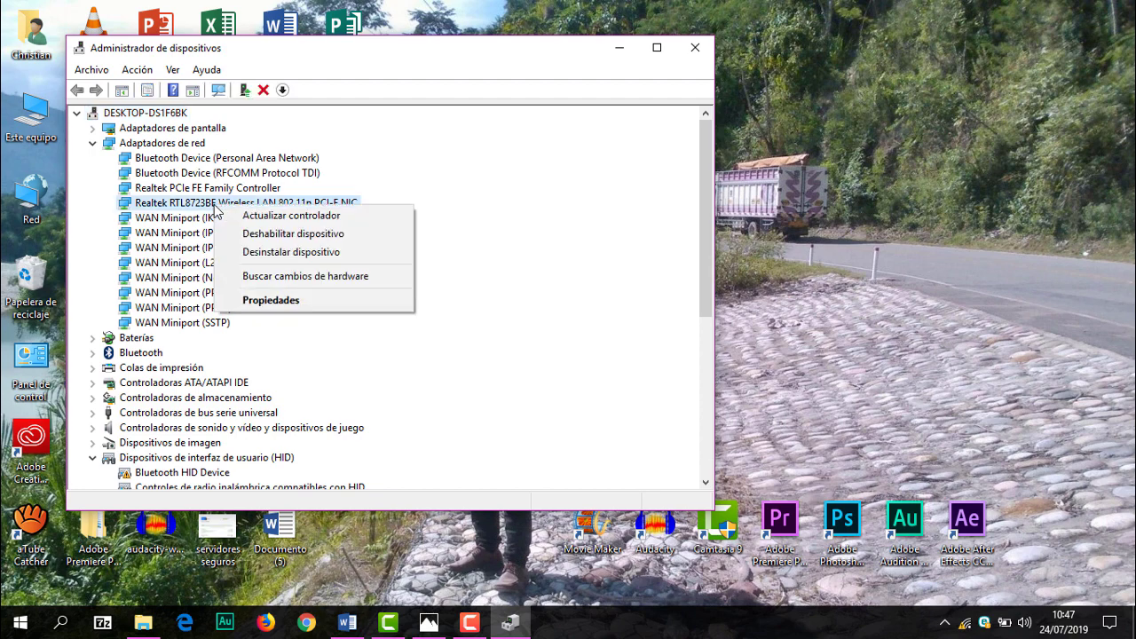
left_click(263, 254)
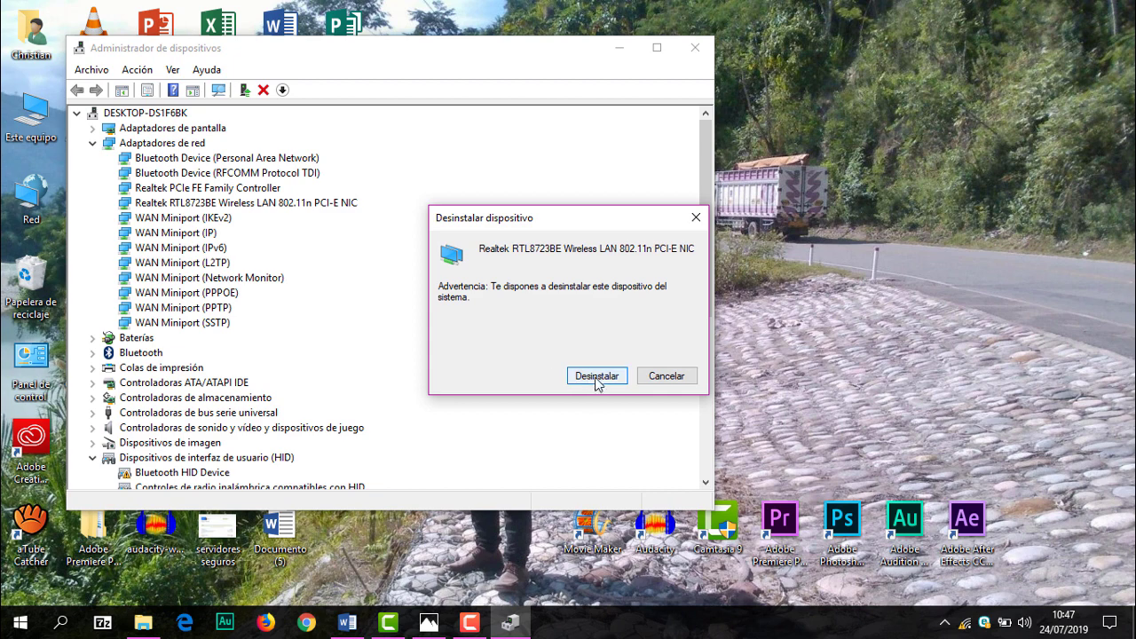
left_click(667, 378)
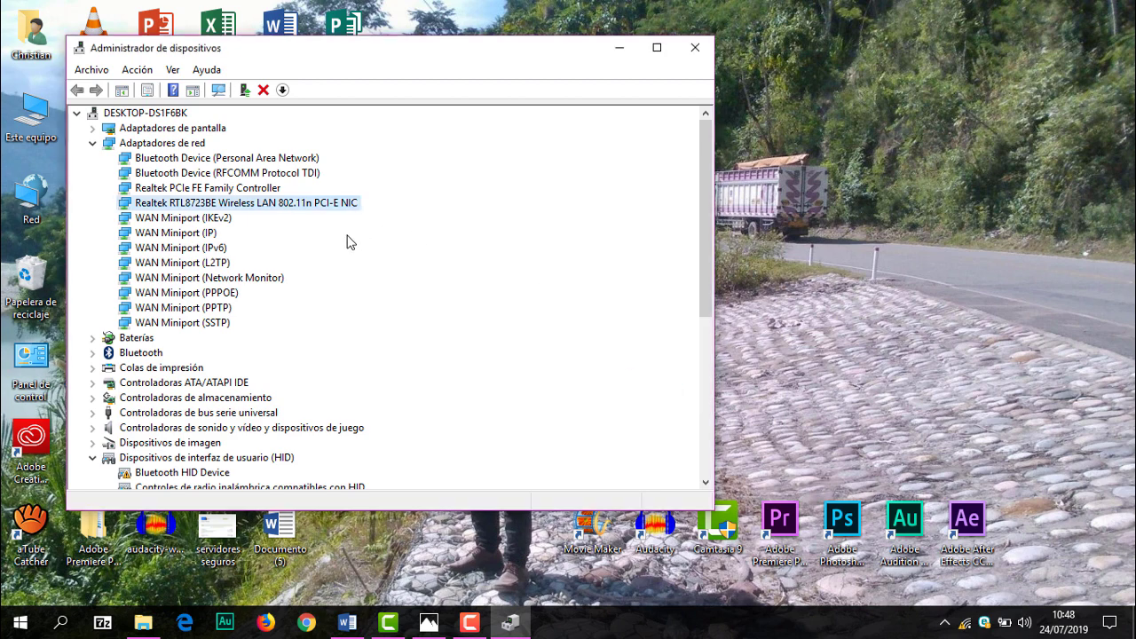
left_click(619, 55)
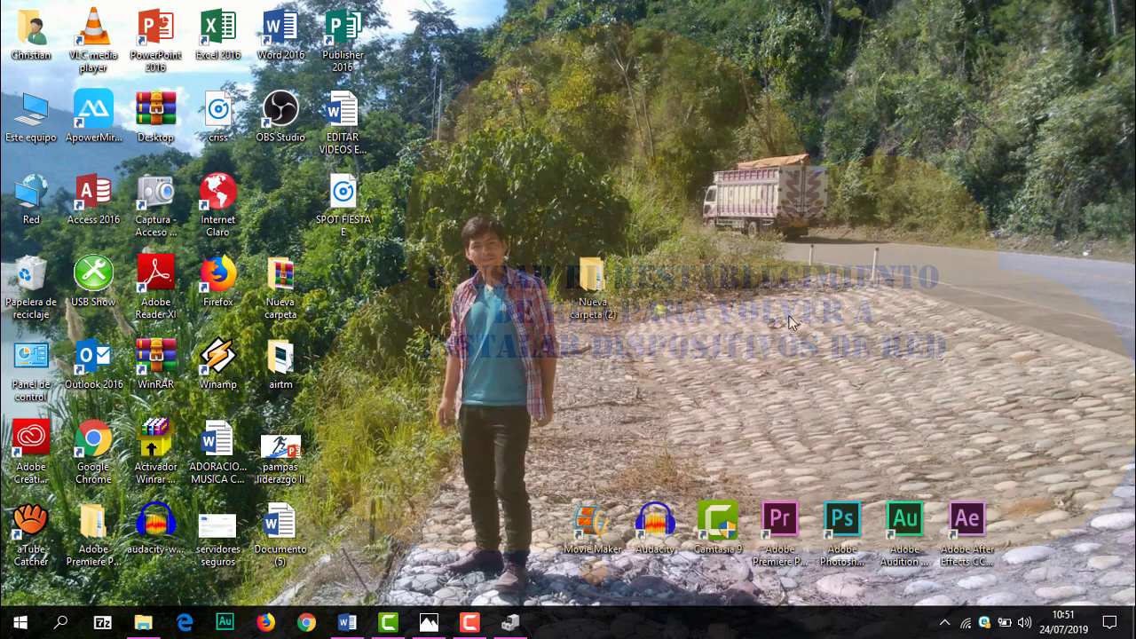
Step: Open the Estado page of Internet y red in Windows Configuración
left_click(21, 623)
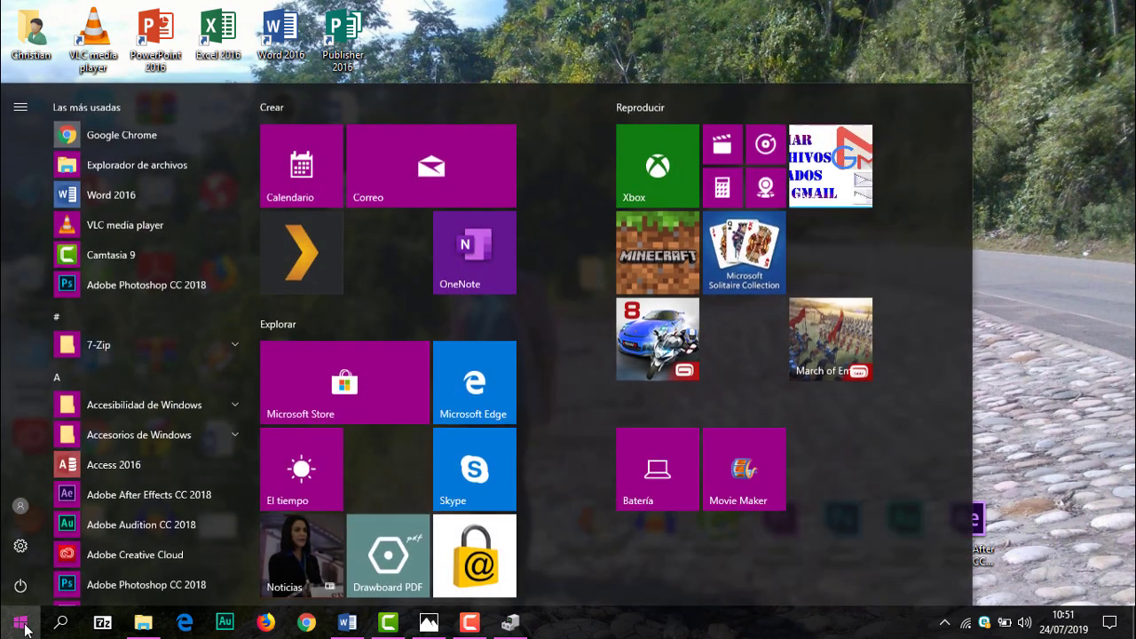
left_click(21, 547)
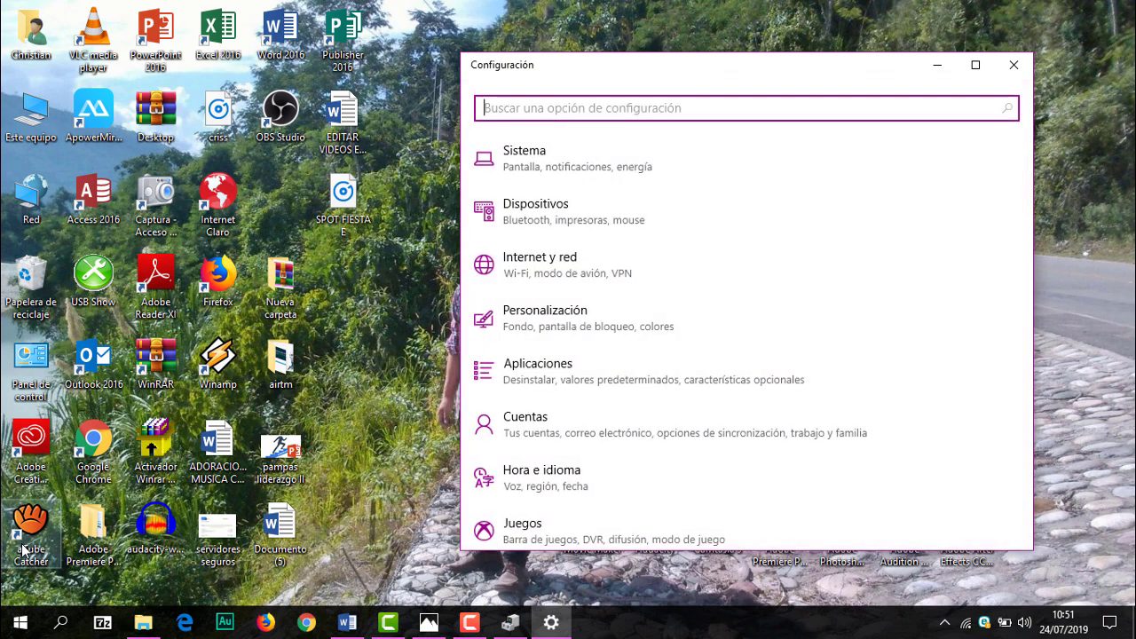
left_click(565, 272)
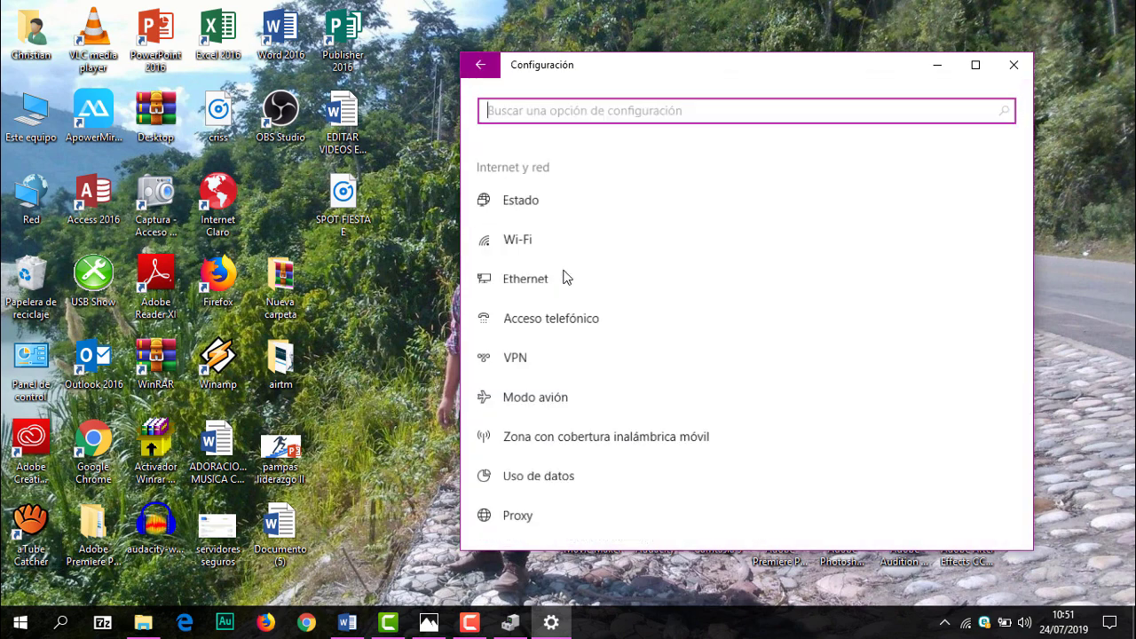
left_click(533, 201)
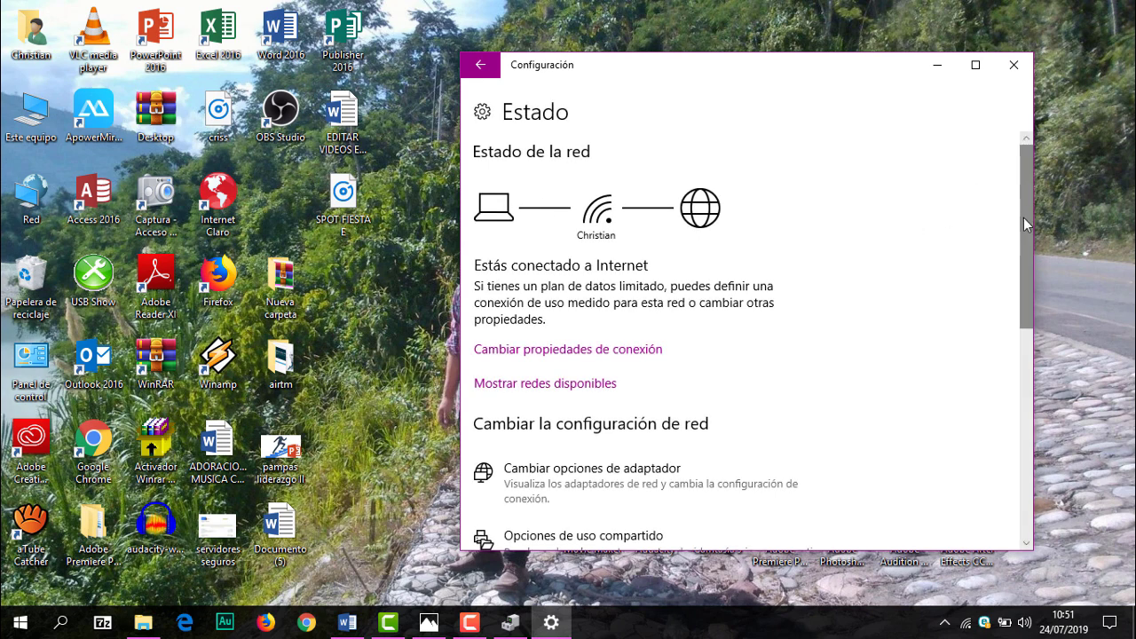
Step: Open Restablecimiento de la red from the network status page and choose to reset the network now
left_click_drag(1024, 220, 1043, 417)
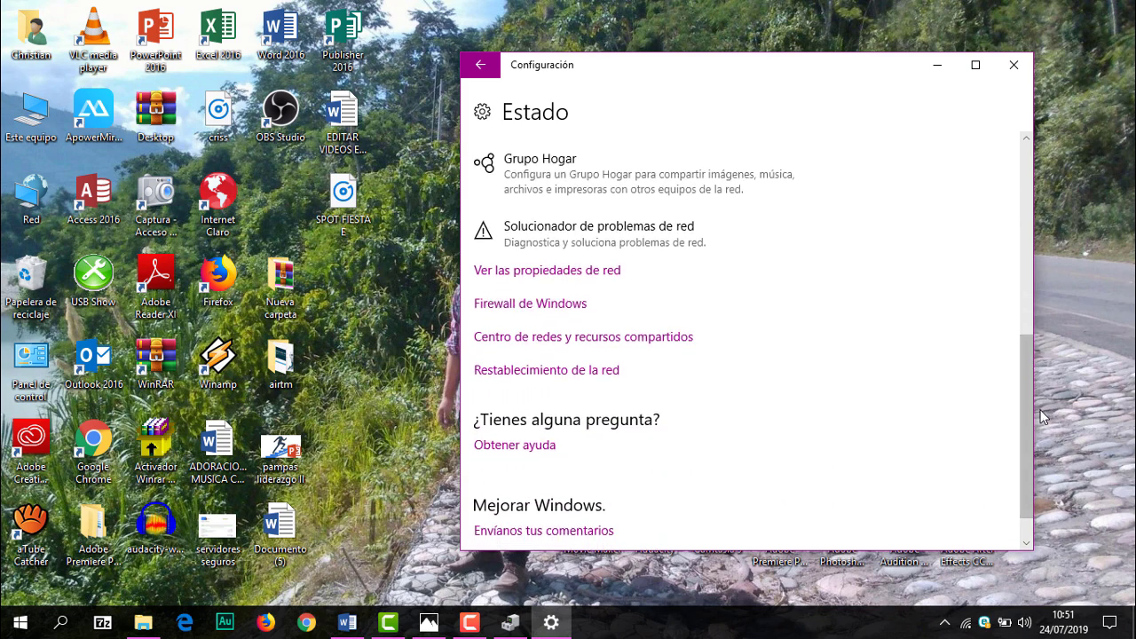
left_click(559, 371)
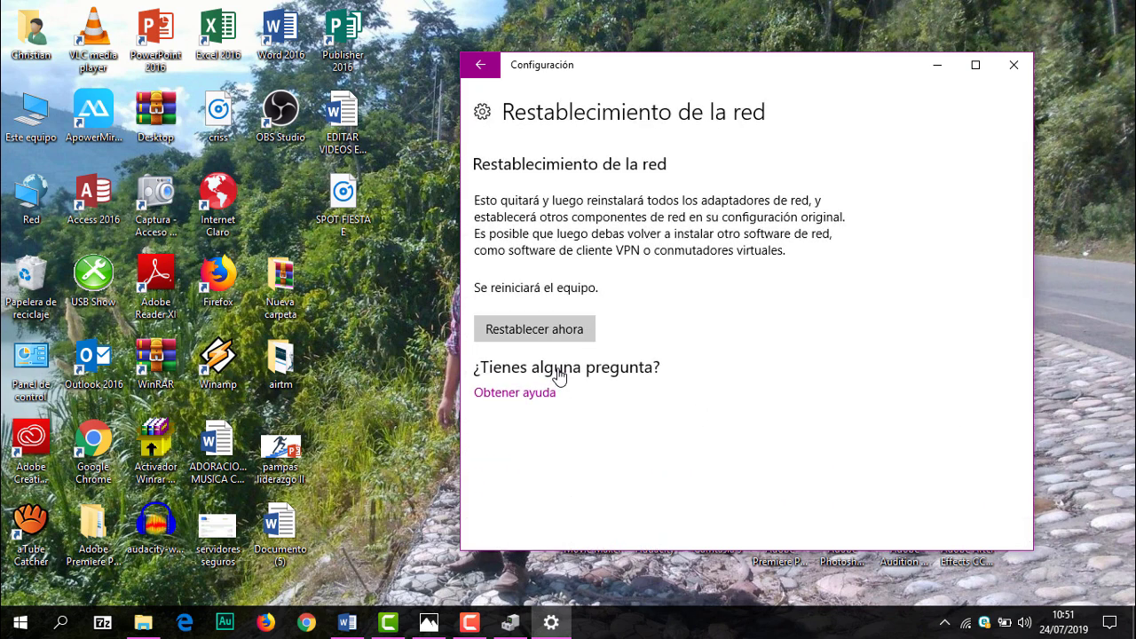
left_click(524, 332)
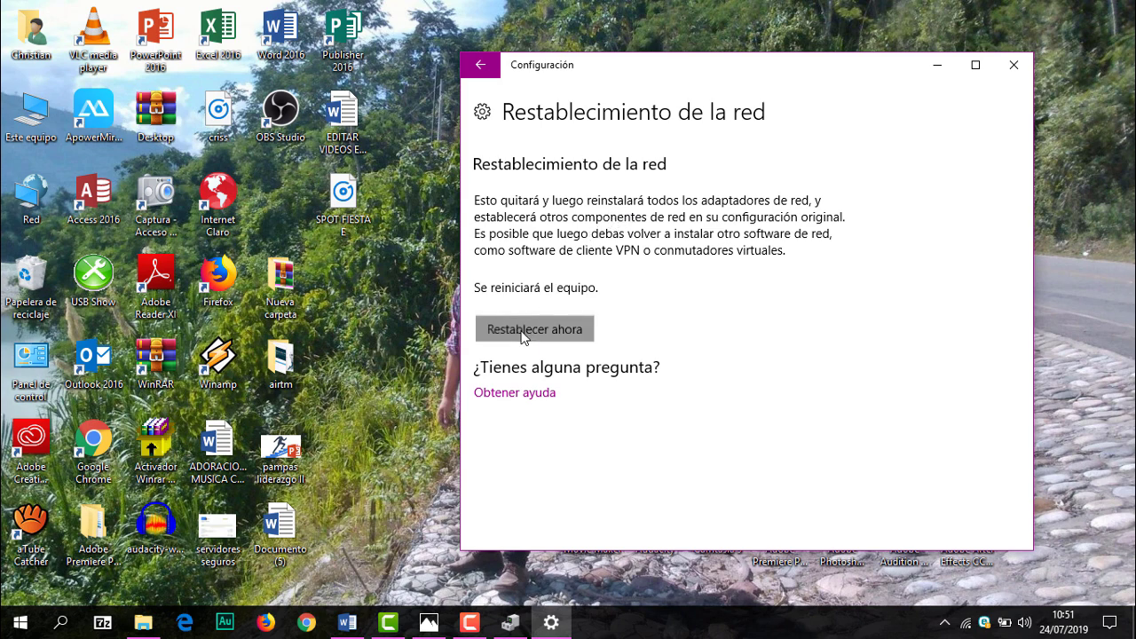